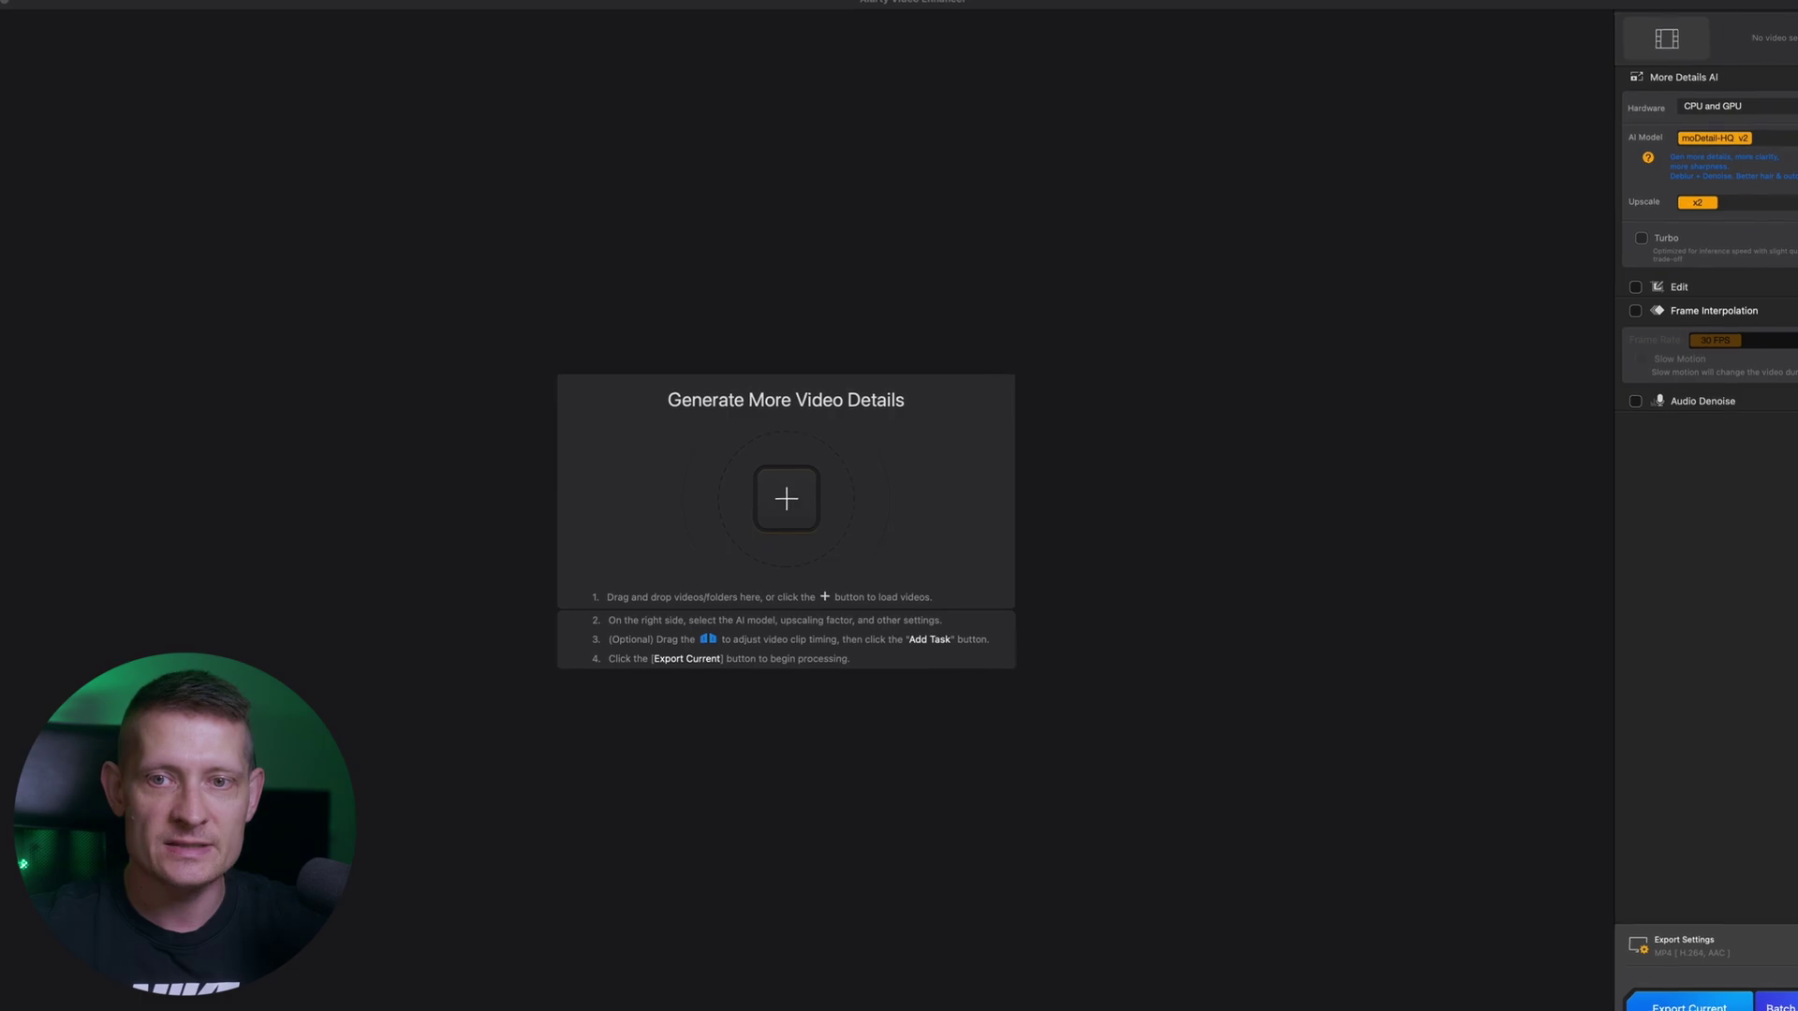
- Load the 1080p cat clip, generate its 2x moDetail-HQ v2 preview, and sweep the comparison divider
{"action": "left_click_drag", "start_coordinate": [1544, 433], "coordinate": [1419, 432]}
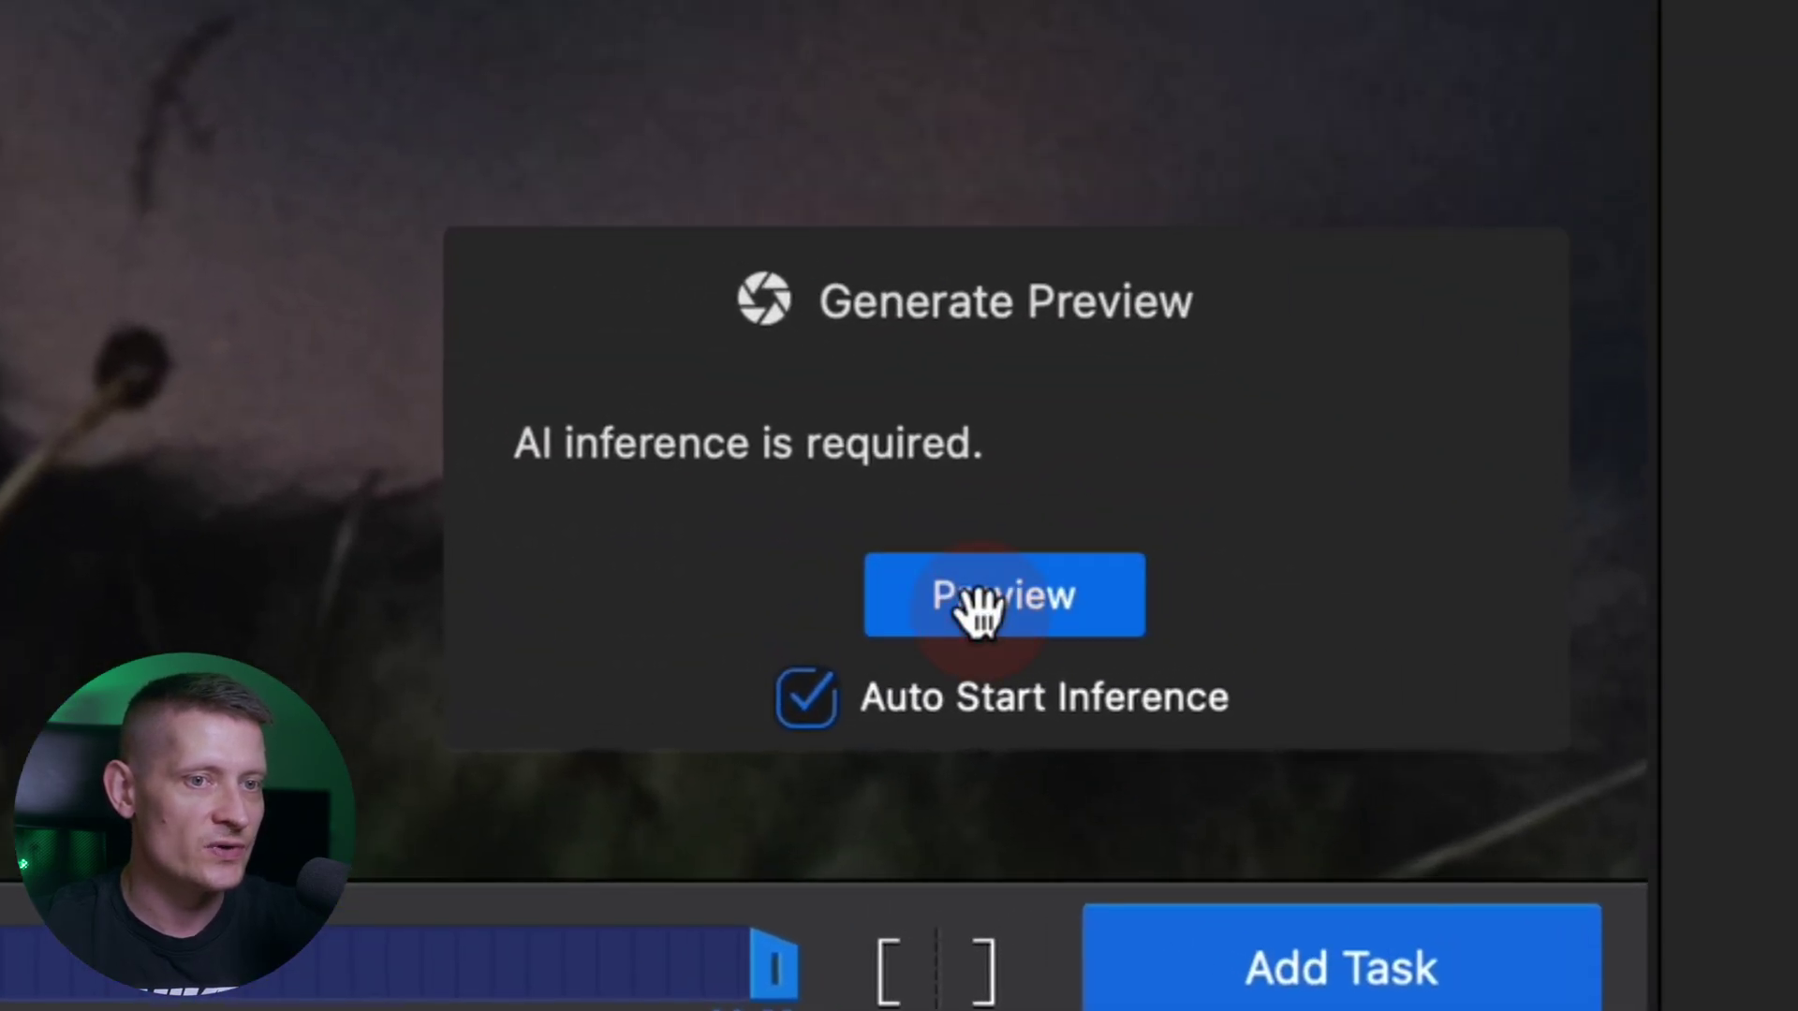
{"action": "left_click", "coordinate": [1429, 608]}
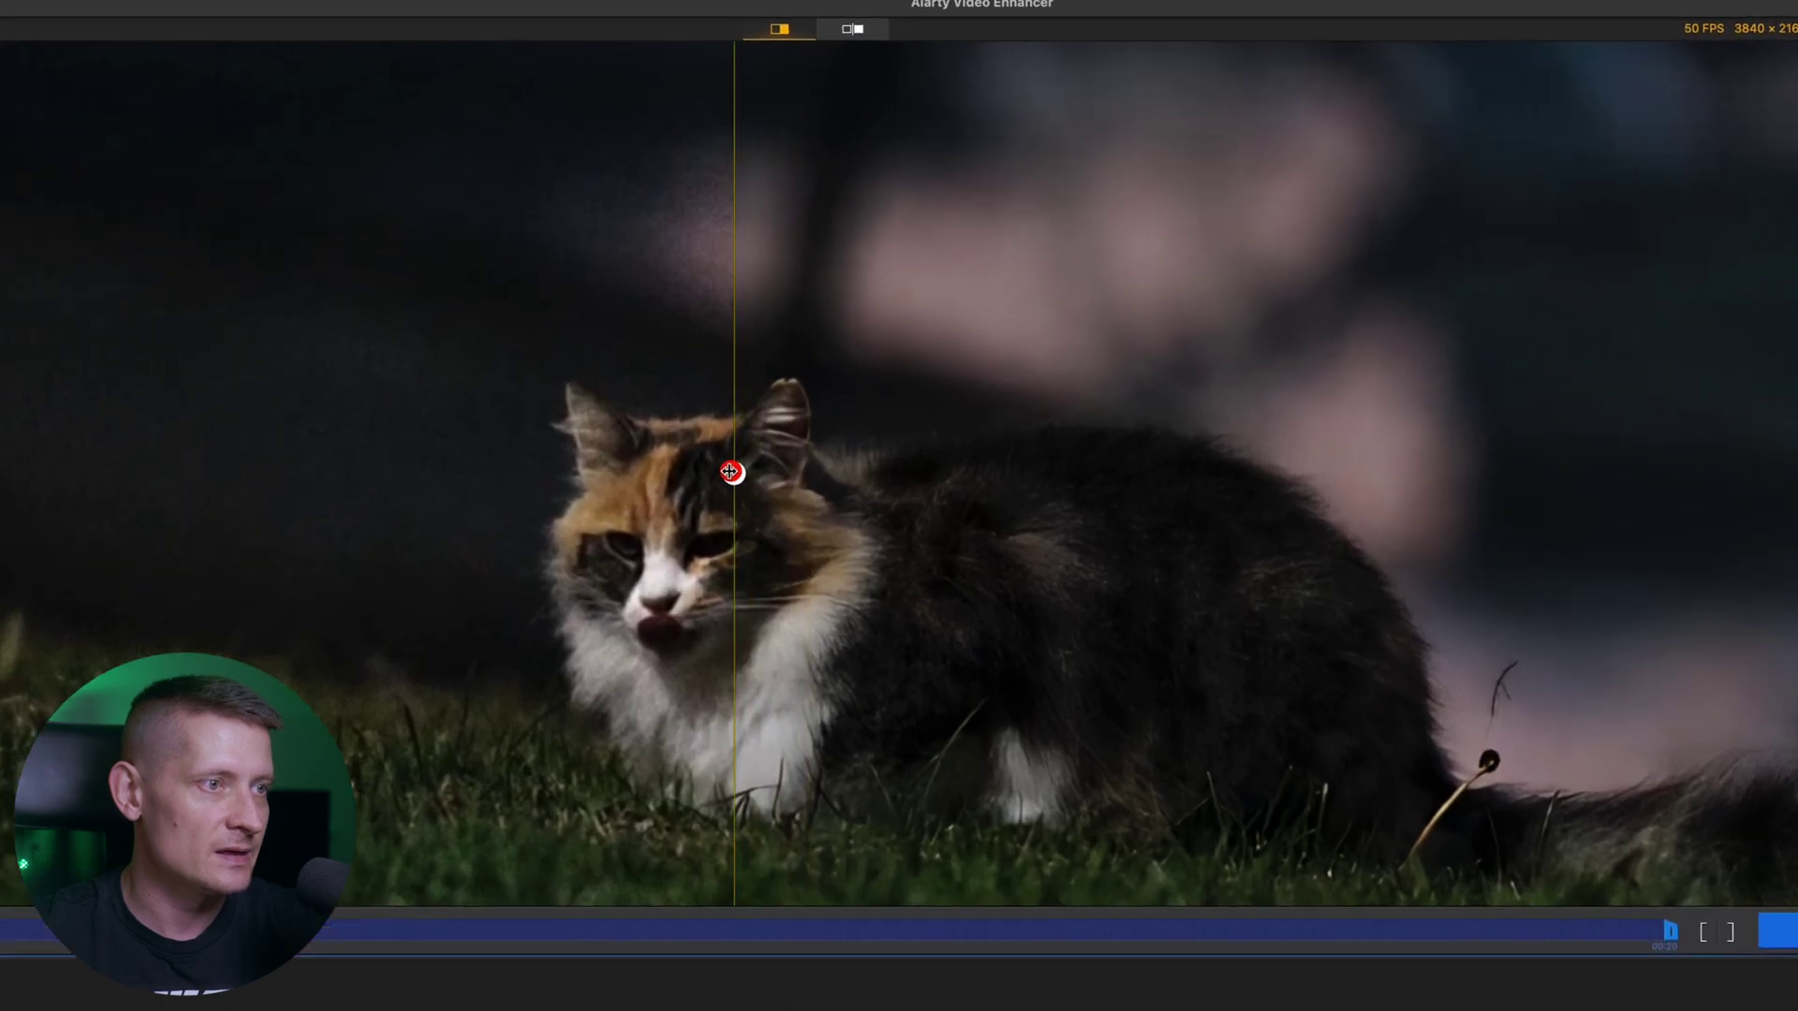
{"action": "left_click_drag", "start_coordinate": [731, 470], "coordinate": [447, 487]}
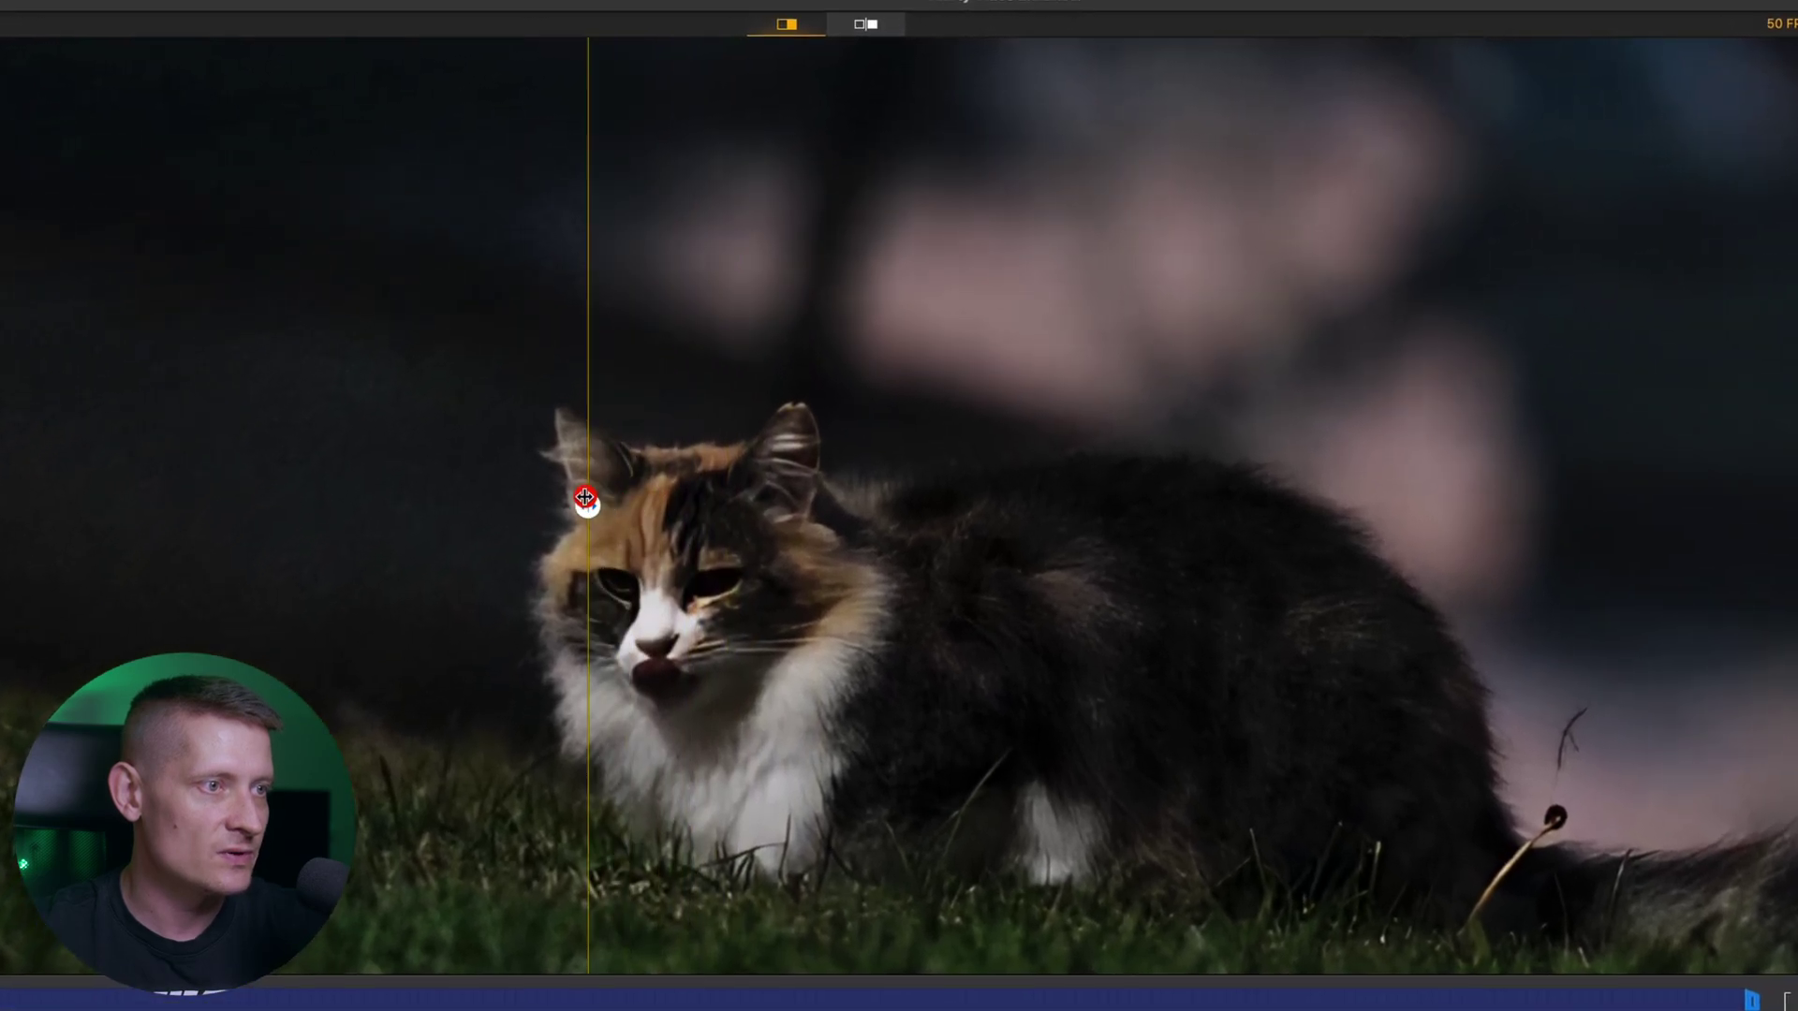
{"action": "left_click_drag", "start_coordinate": [288, 489], "coordinate": [1658, 561]}
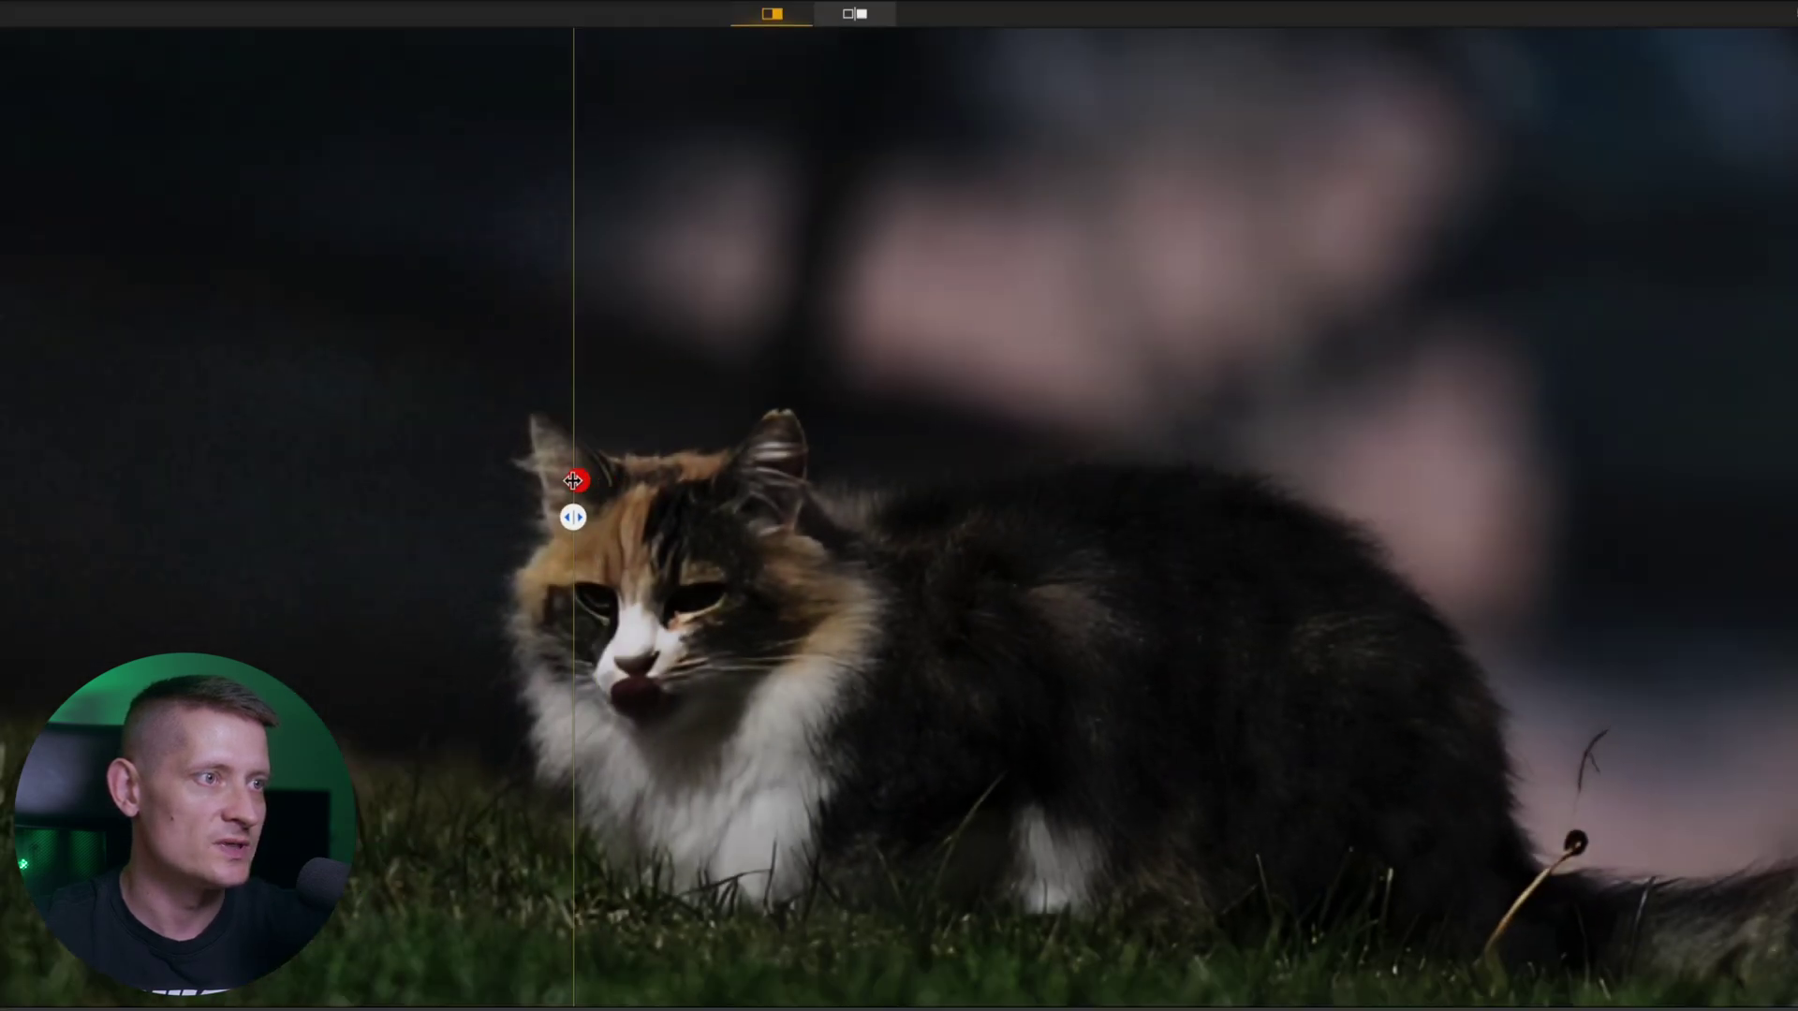
{"action": "left_click_drag", "start_coordinate": [899, 576], "coordinate": [65, 449]}
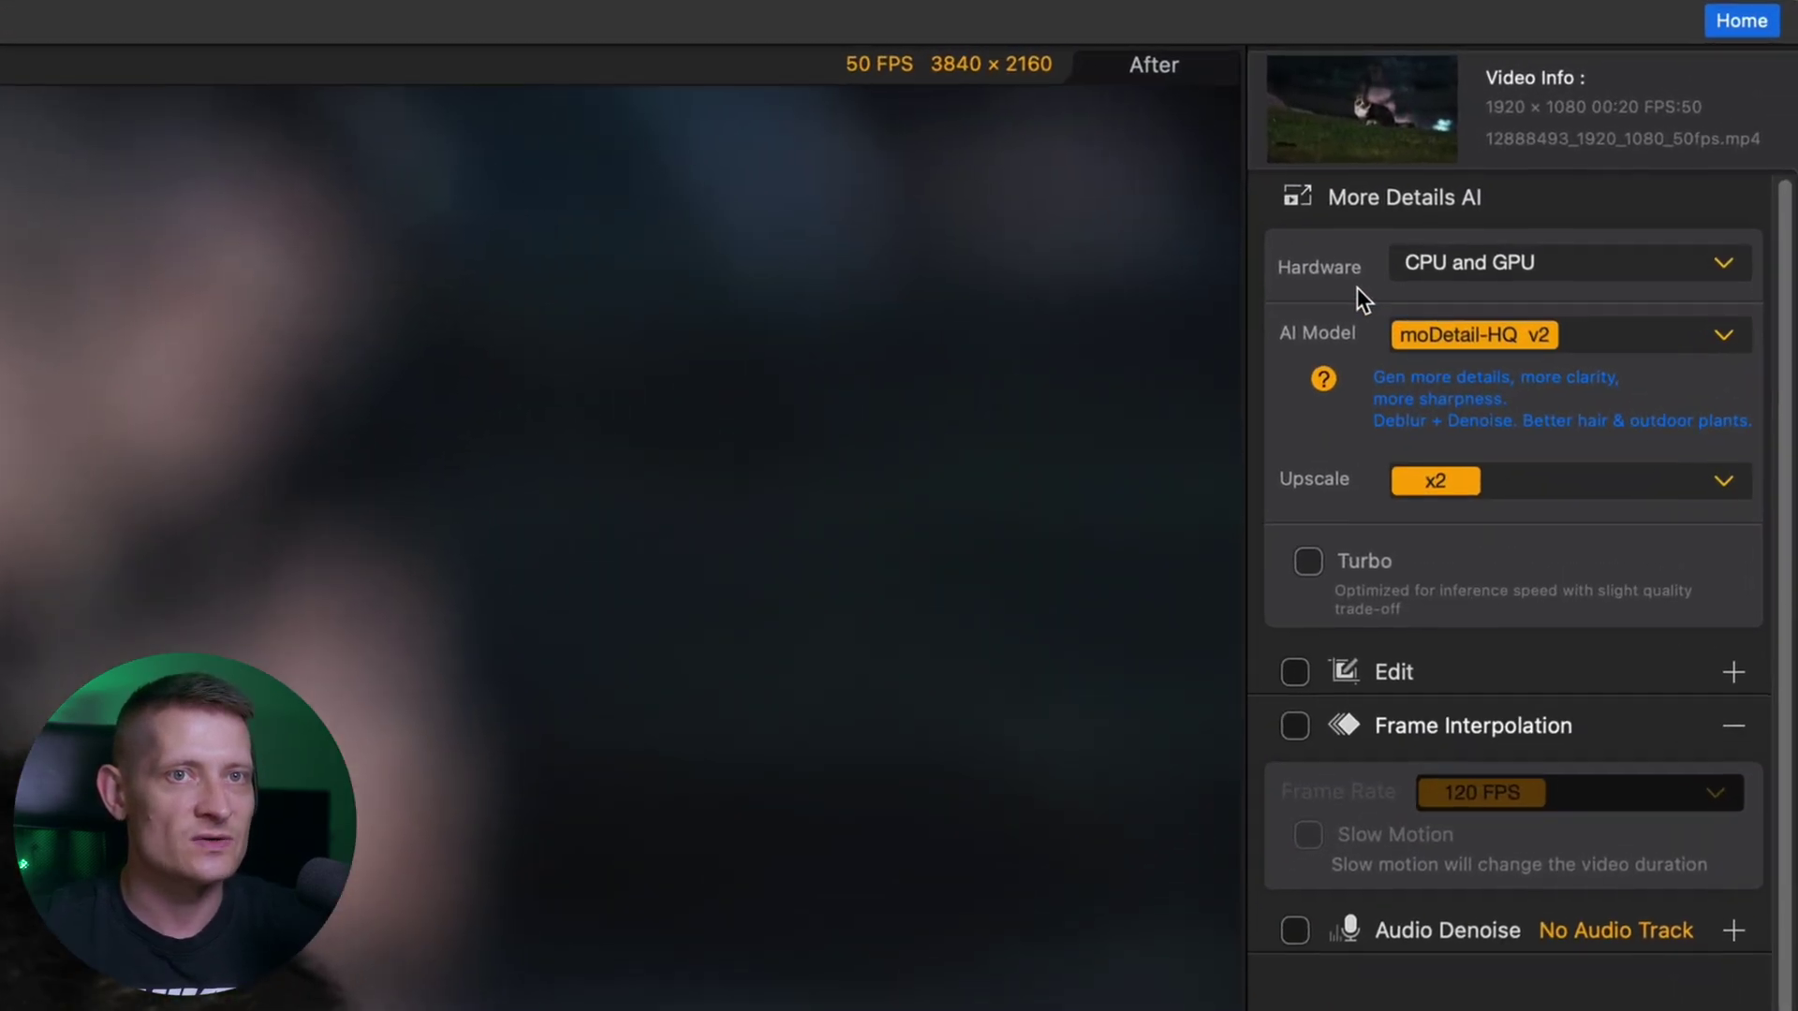
{"action": "left_click", "coordinate": [1467, 277]}
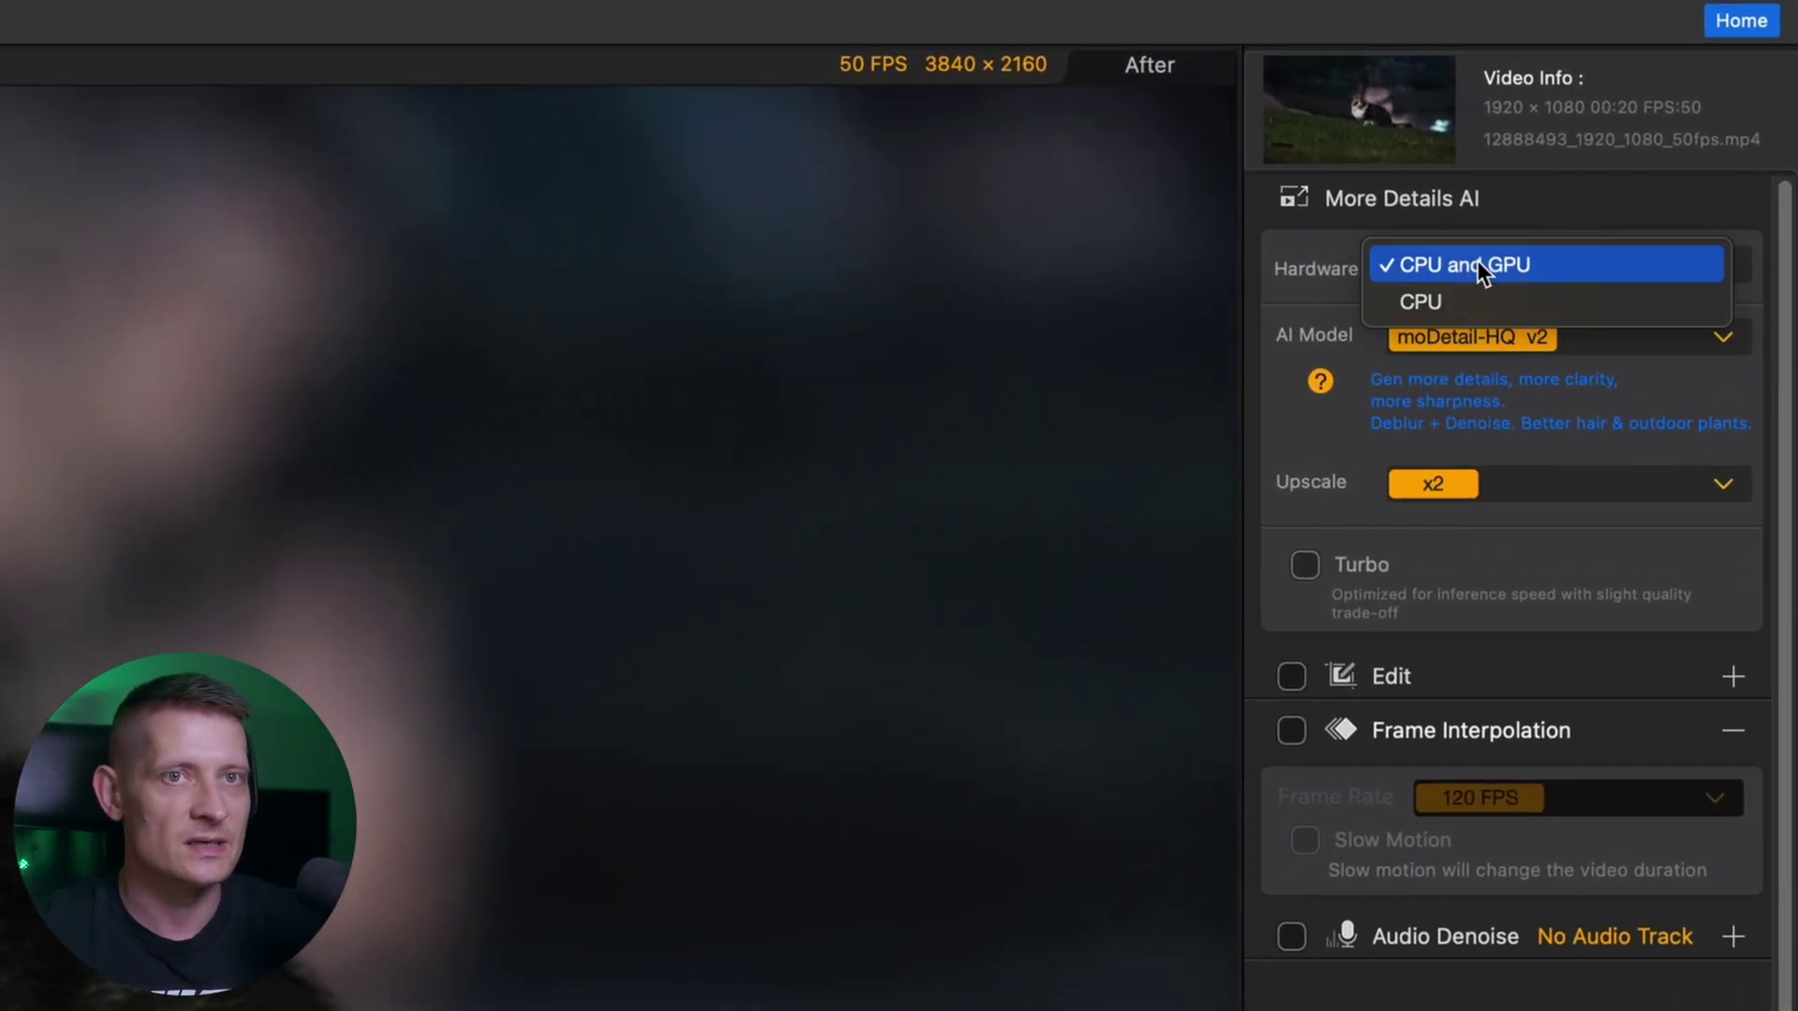
{"action": "left_click", "coordinate": [1569, 224]}
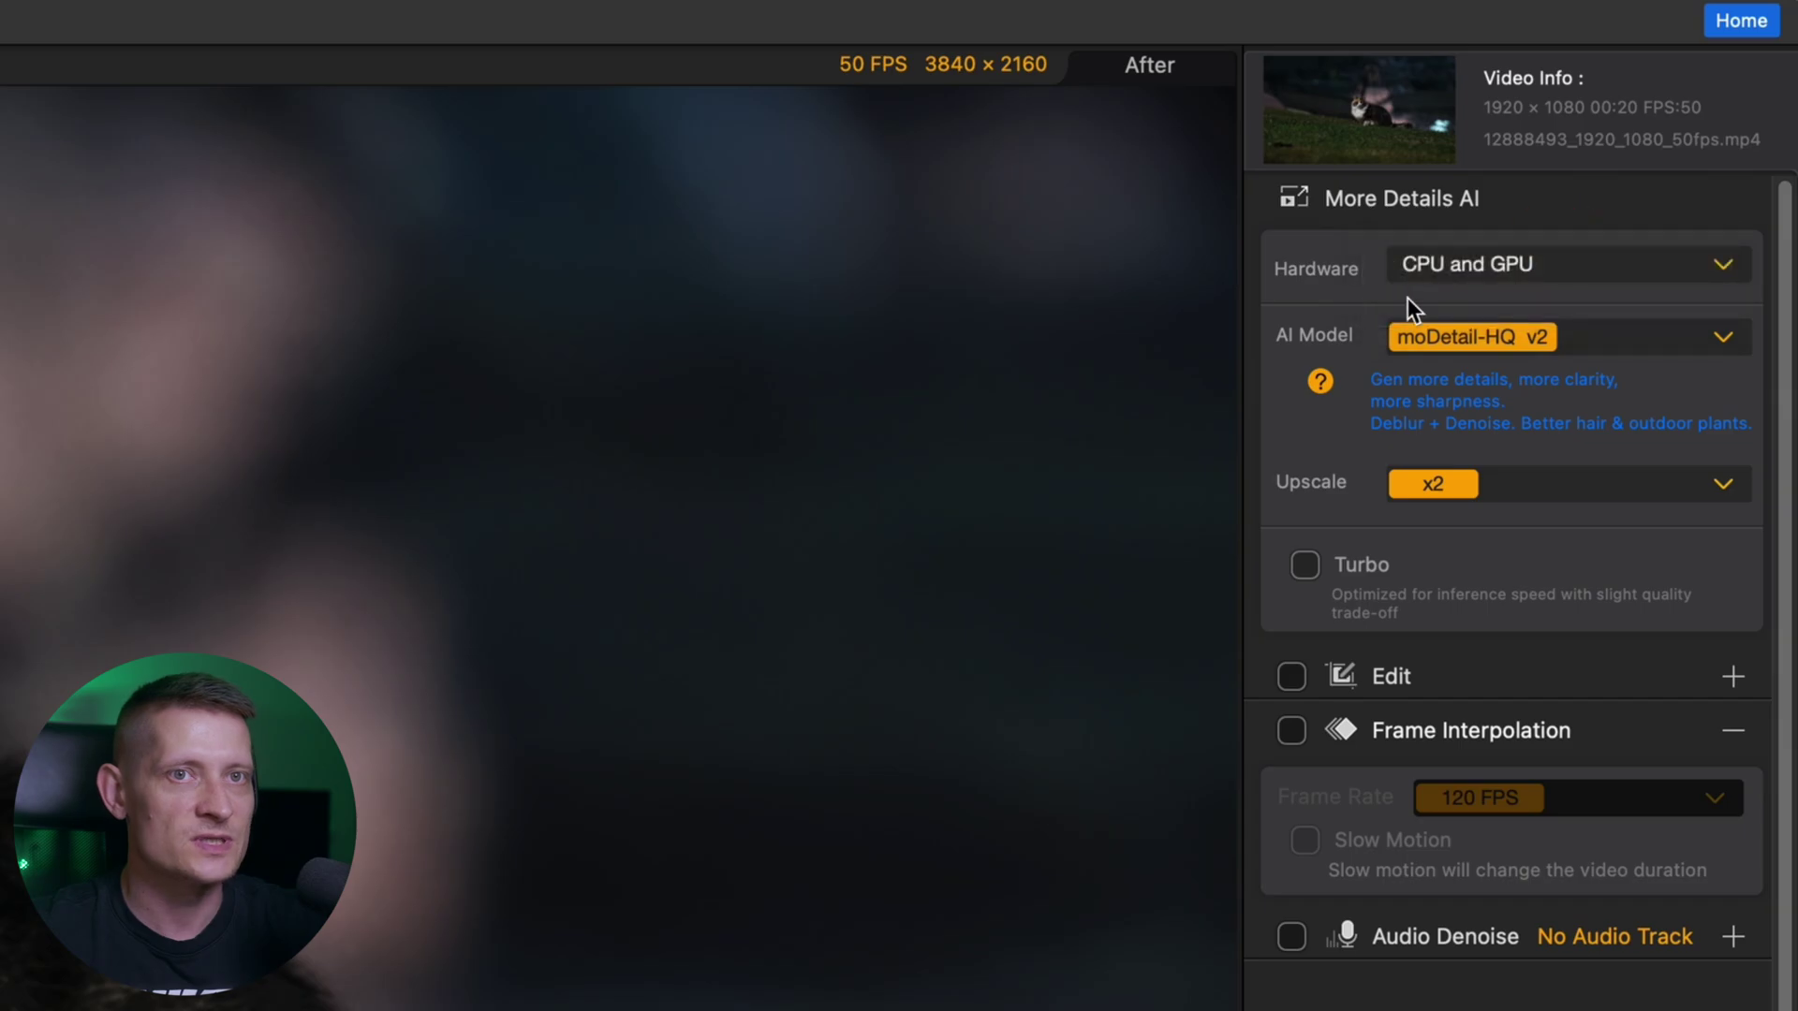
{"action": "left_click", "coordinate": [1320, 380]}
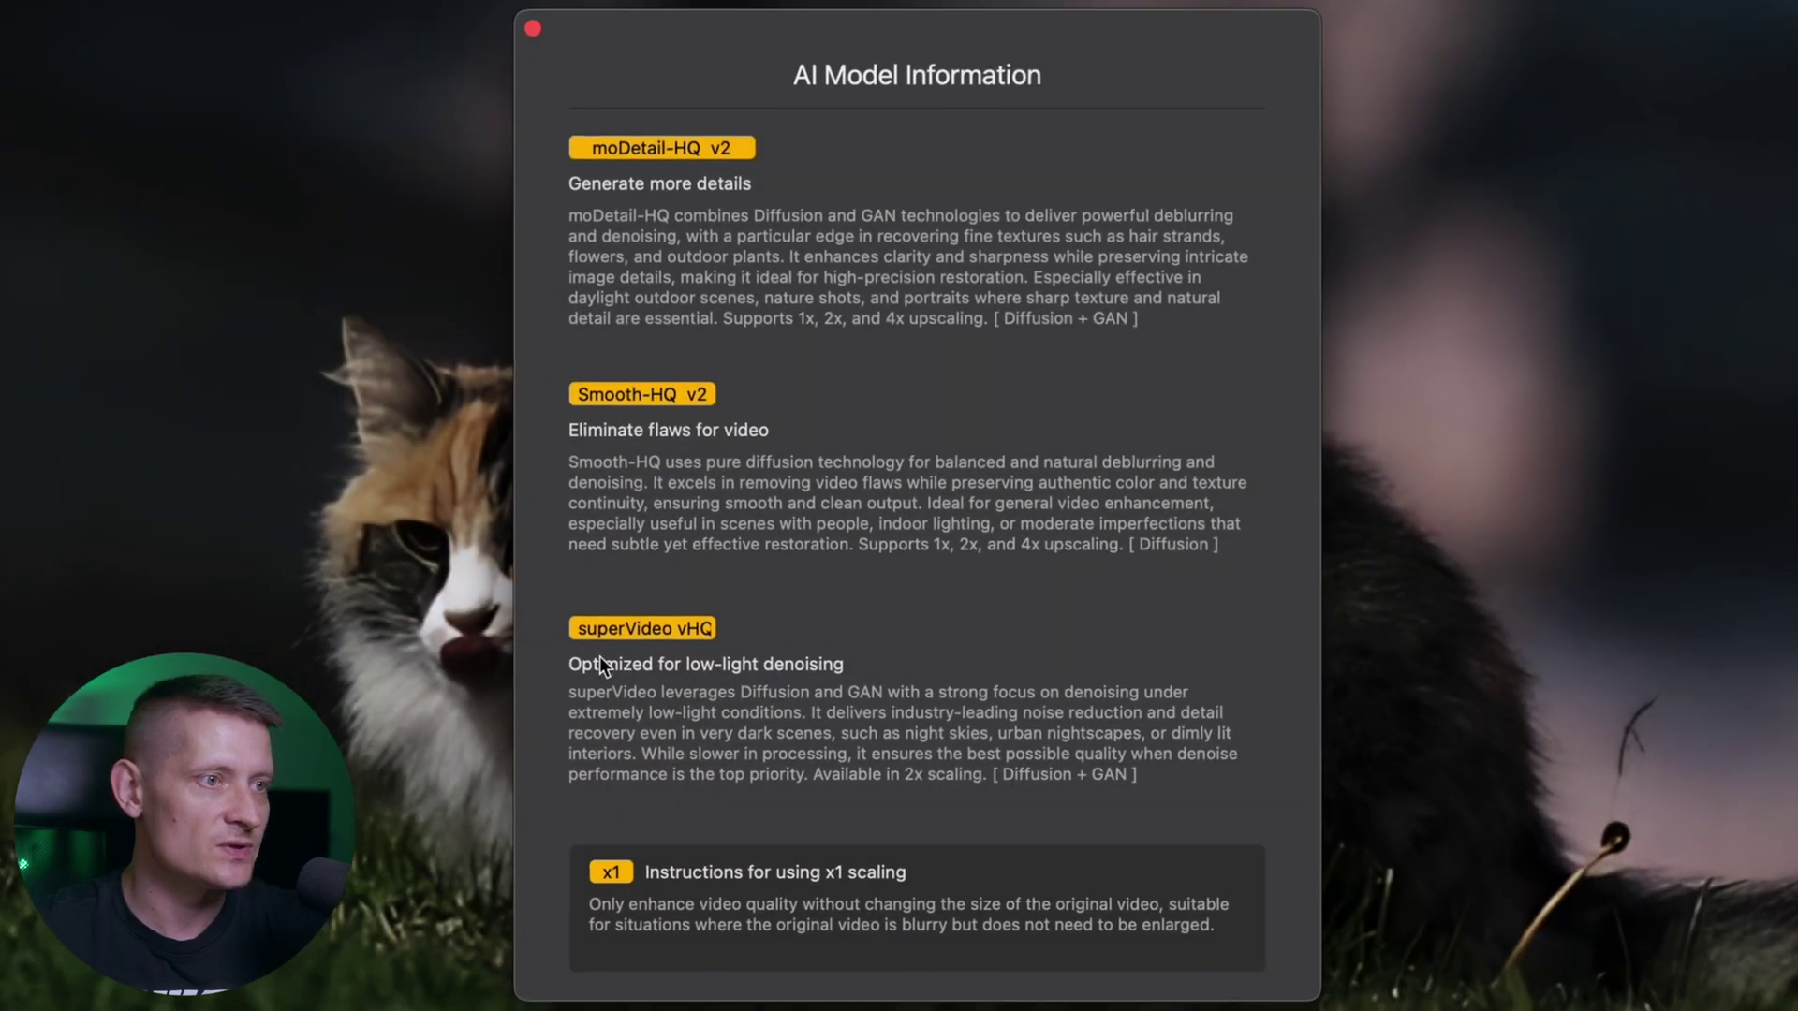
- Pick superVideo vHQ as the AI model and compare the enhanced frame across the whole view
{"action": "left_click", "coordinate": [533, 32]}
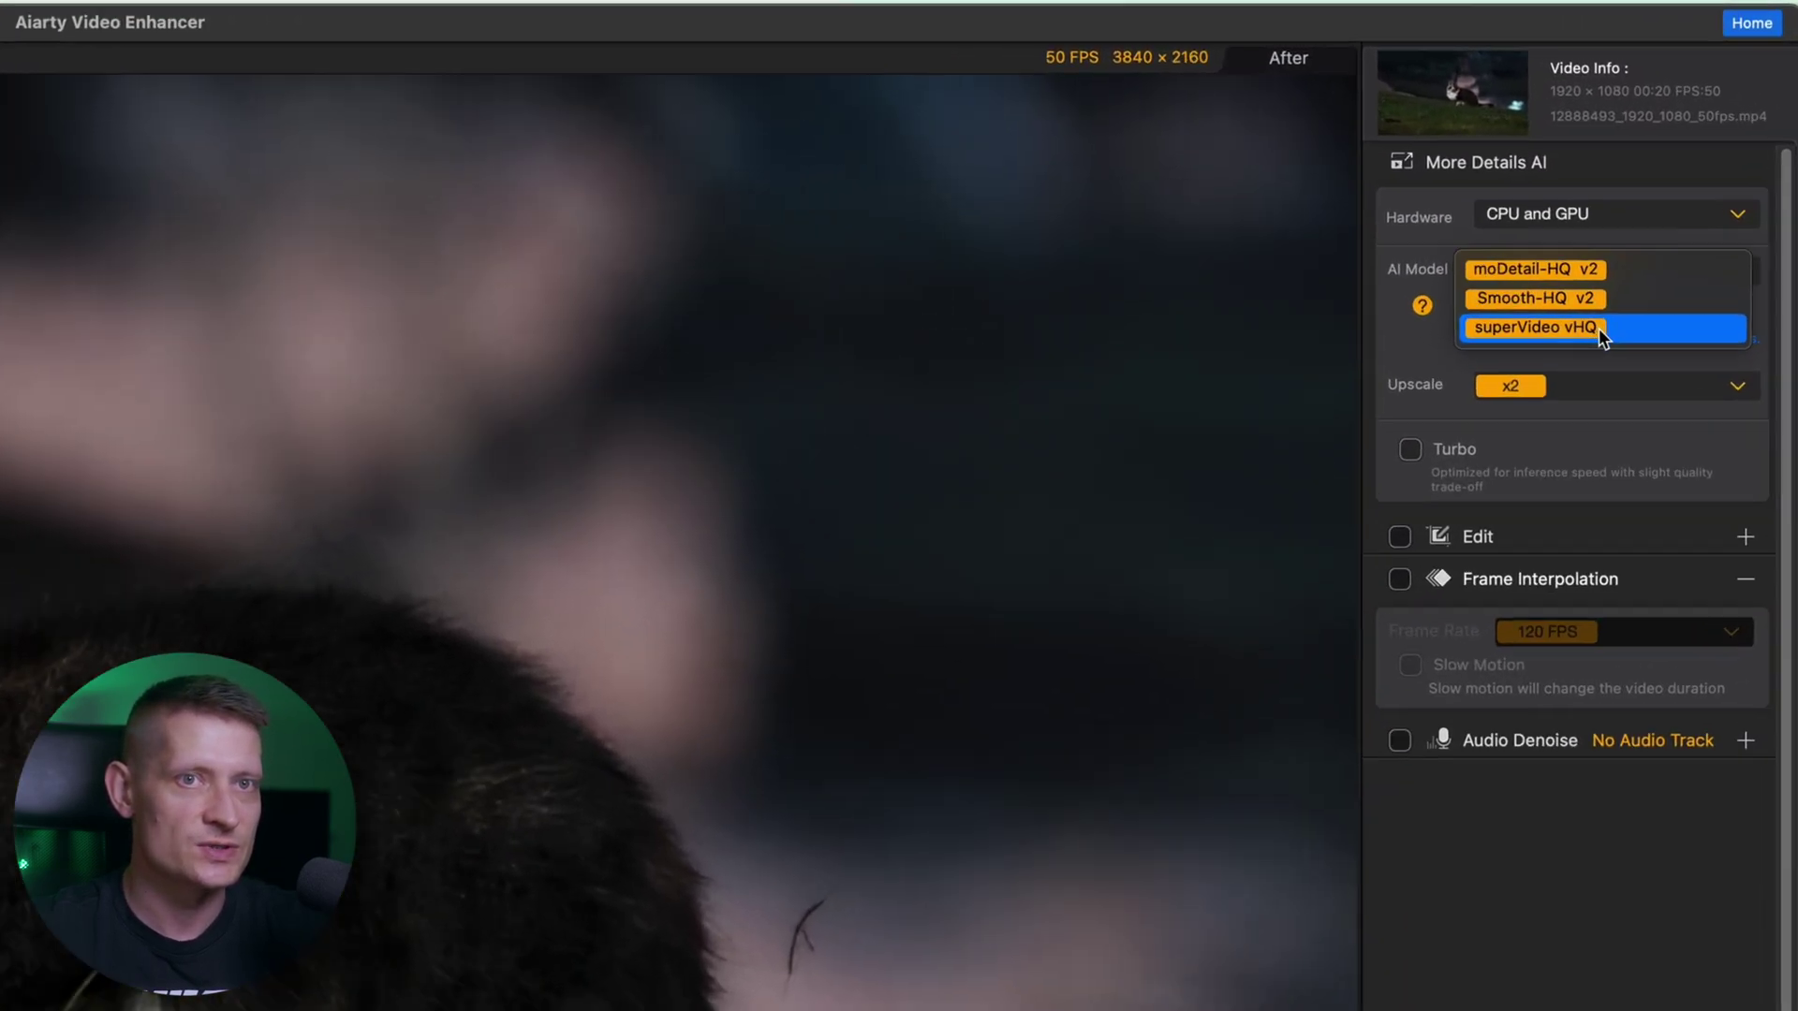
{"action": "left_click", "coordinate": [1663, 189]}
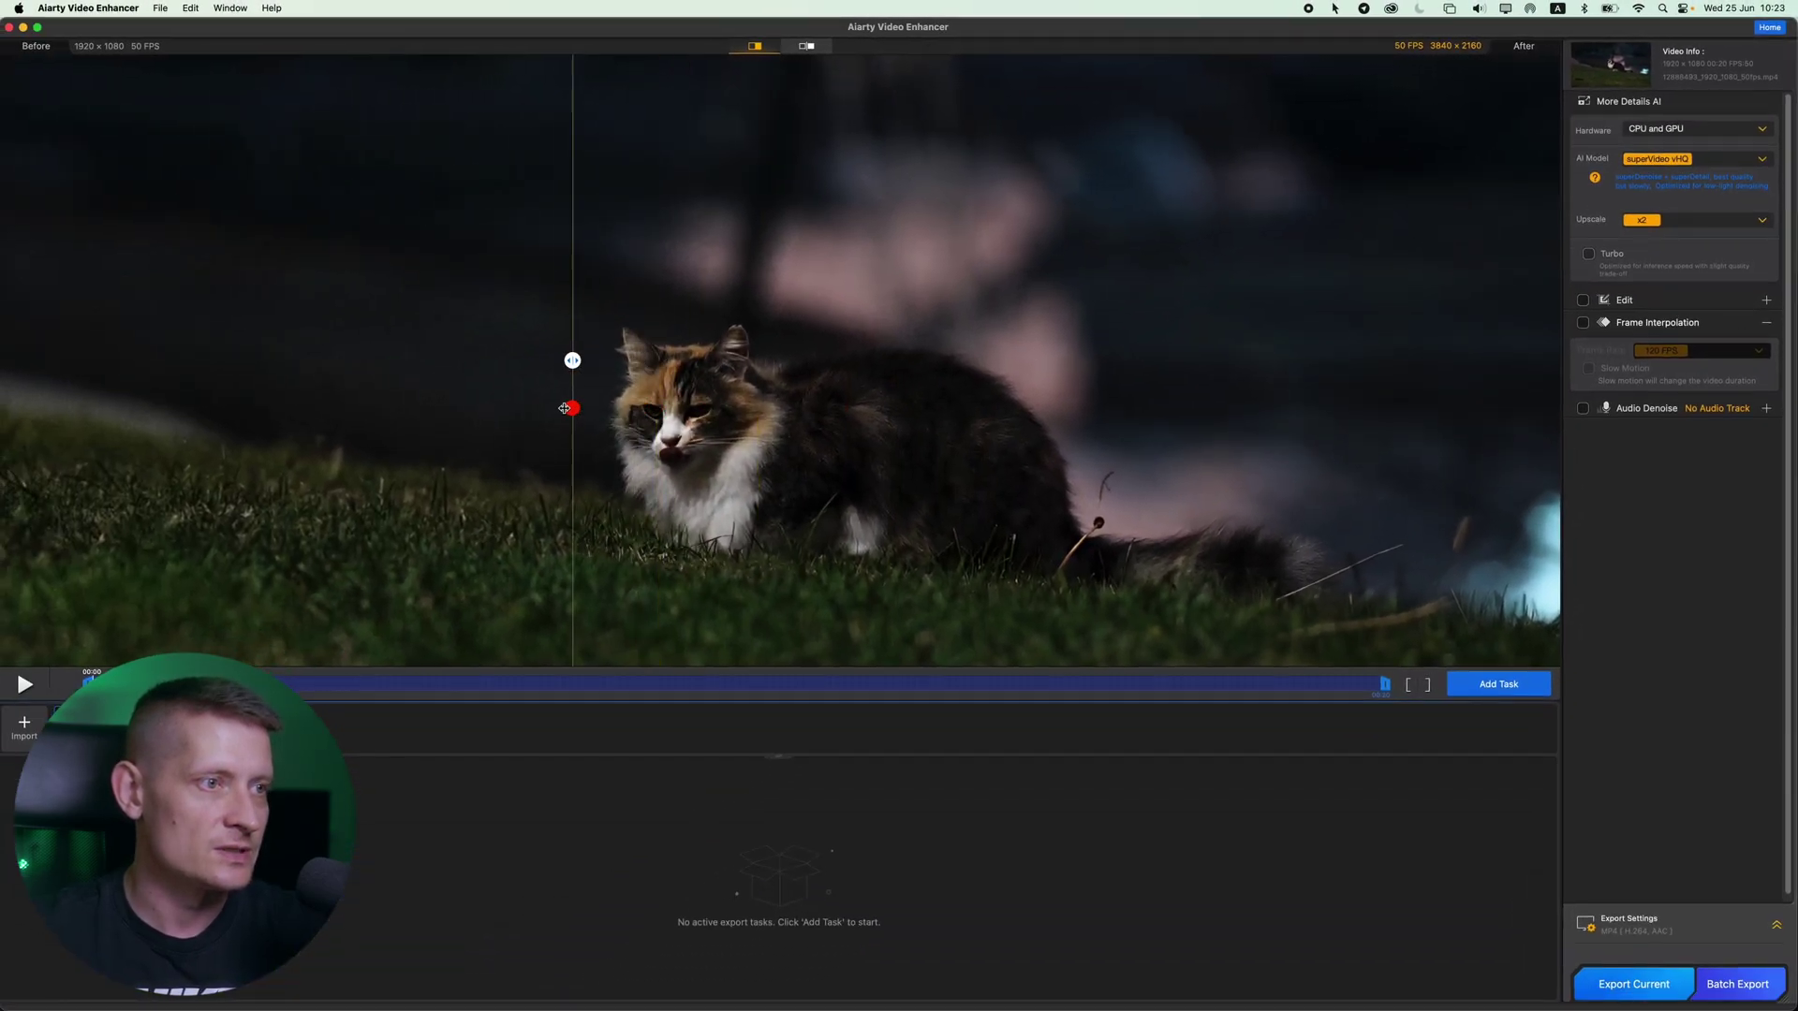
{"action": "left_click_drag", "start_coordinate": [567, 407], "coordinate": [5, 360]}
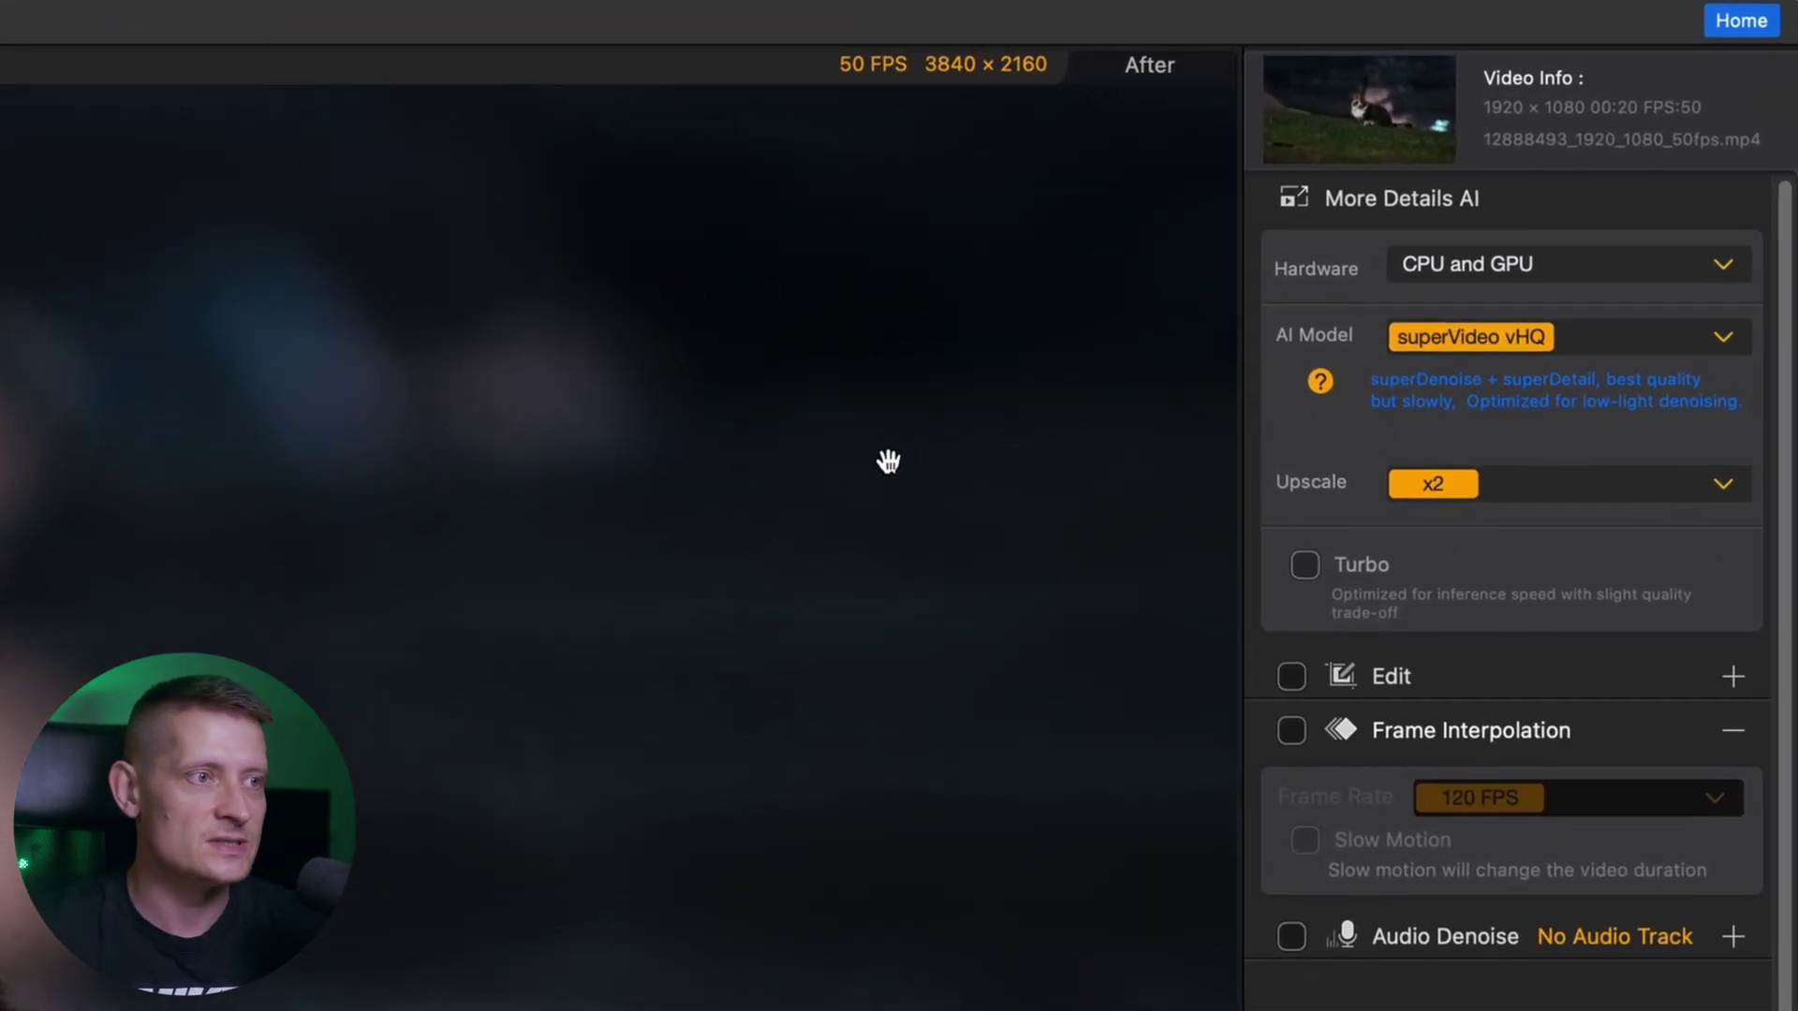
{"action": "left_click", "coordinate": [1434, 483]}
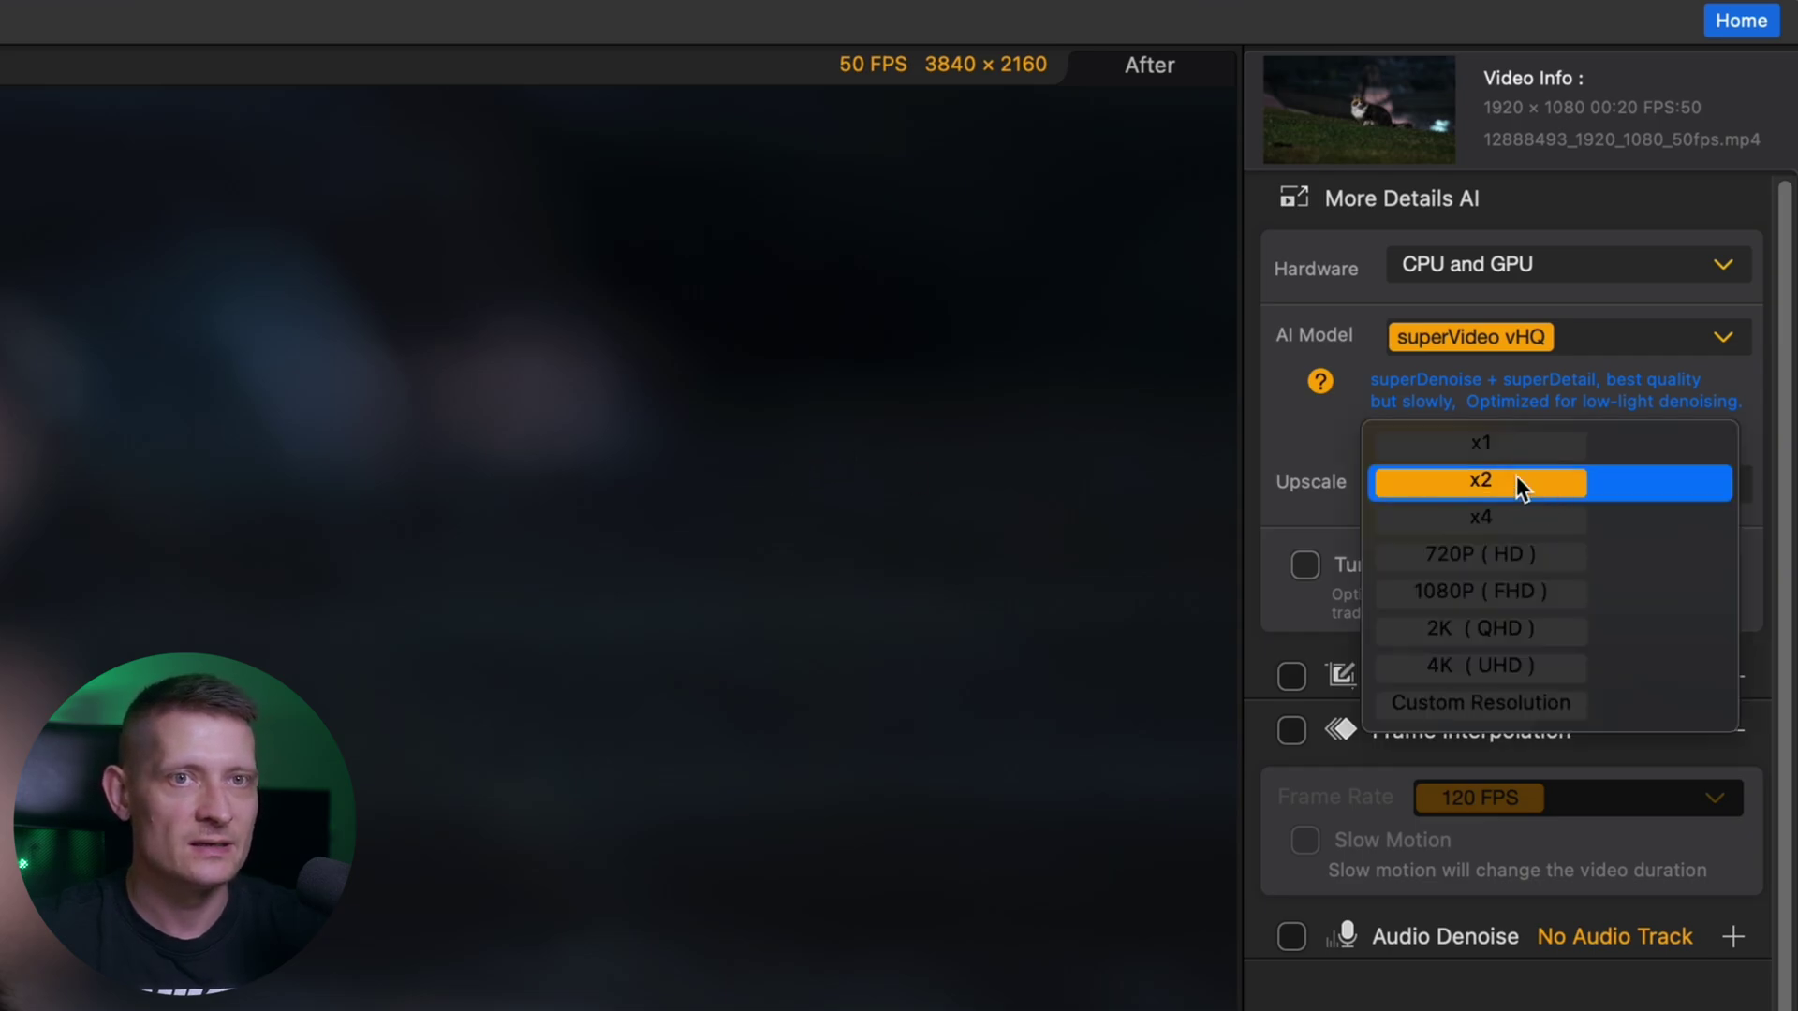
{"action": "left_click", "coordinate": [1515, 476]}
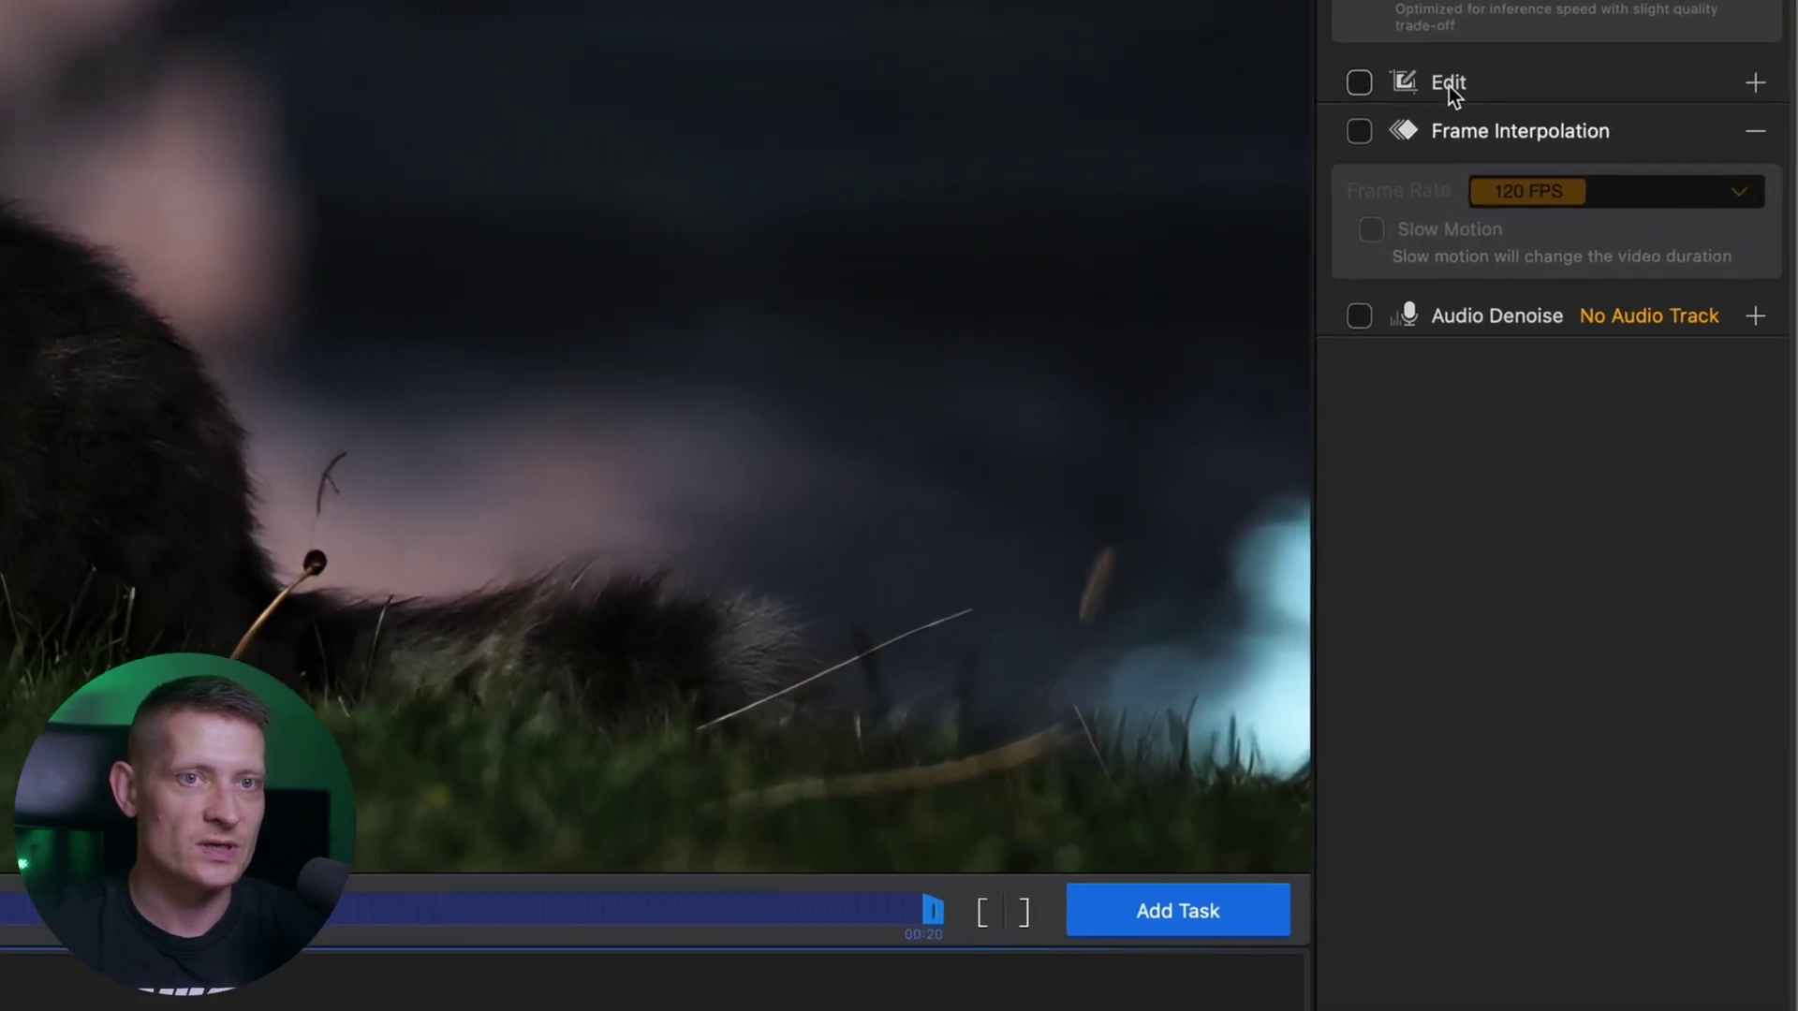
{"action": "left_click", "coordinate": [1625, 298]}
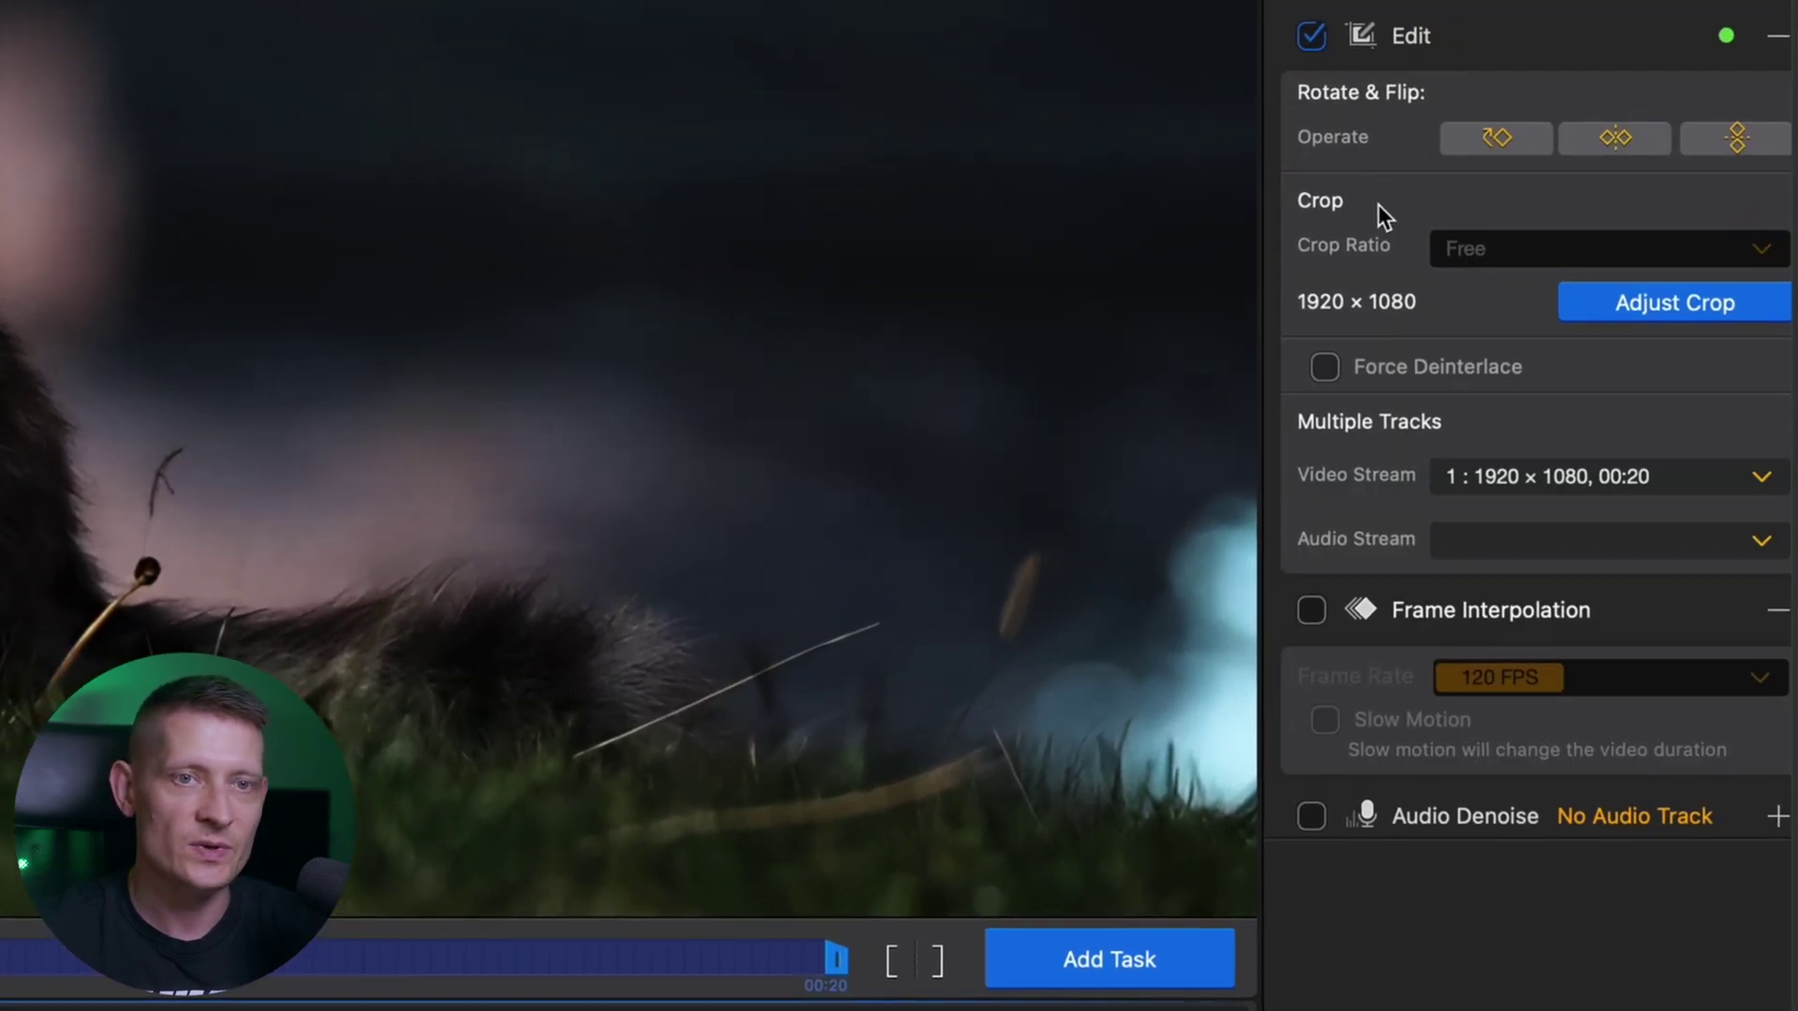
{"action": "left_click", "coordinate": [1415, 35]}
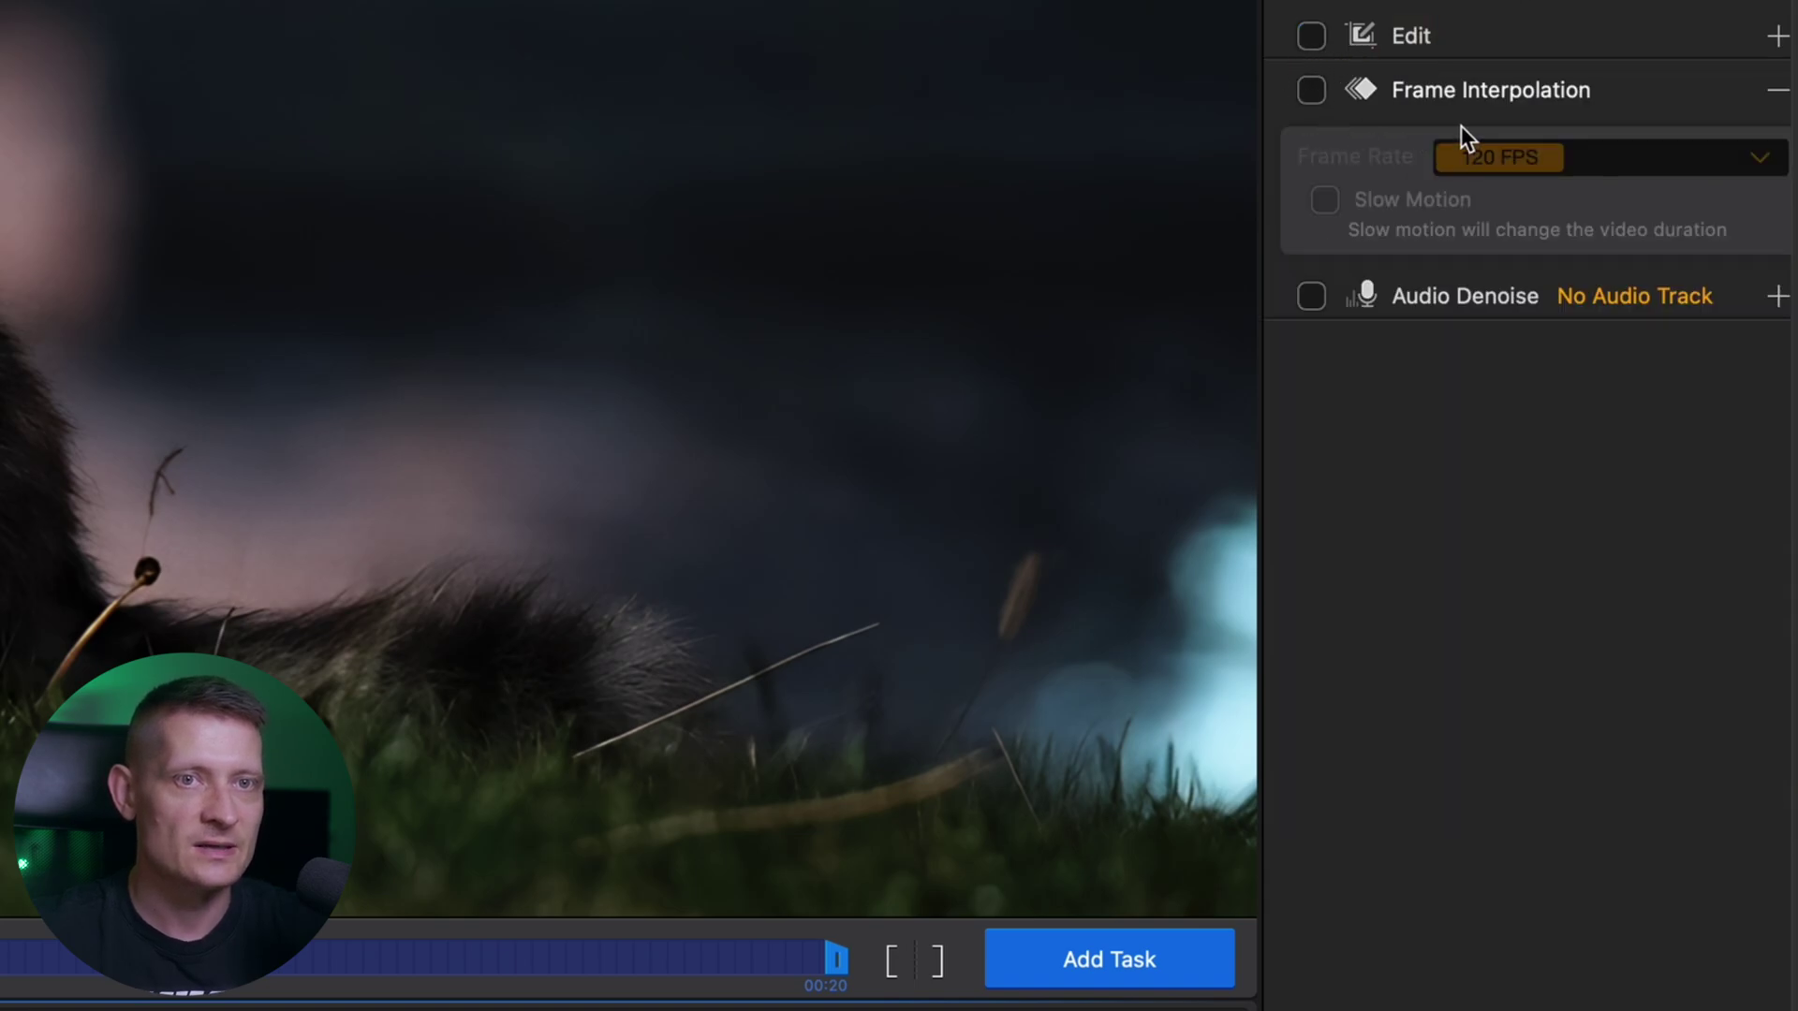
{"action": "left_click", "coordinate": [1313, 90]}
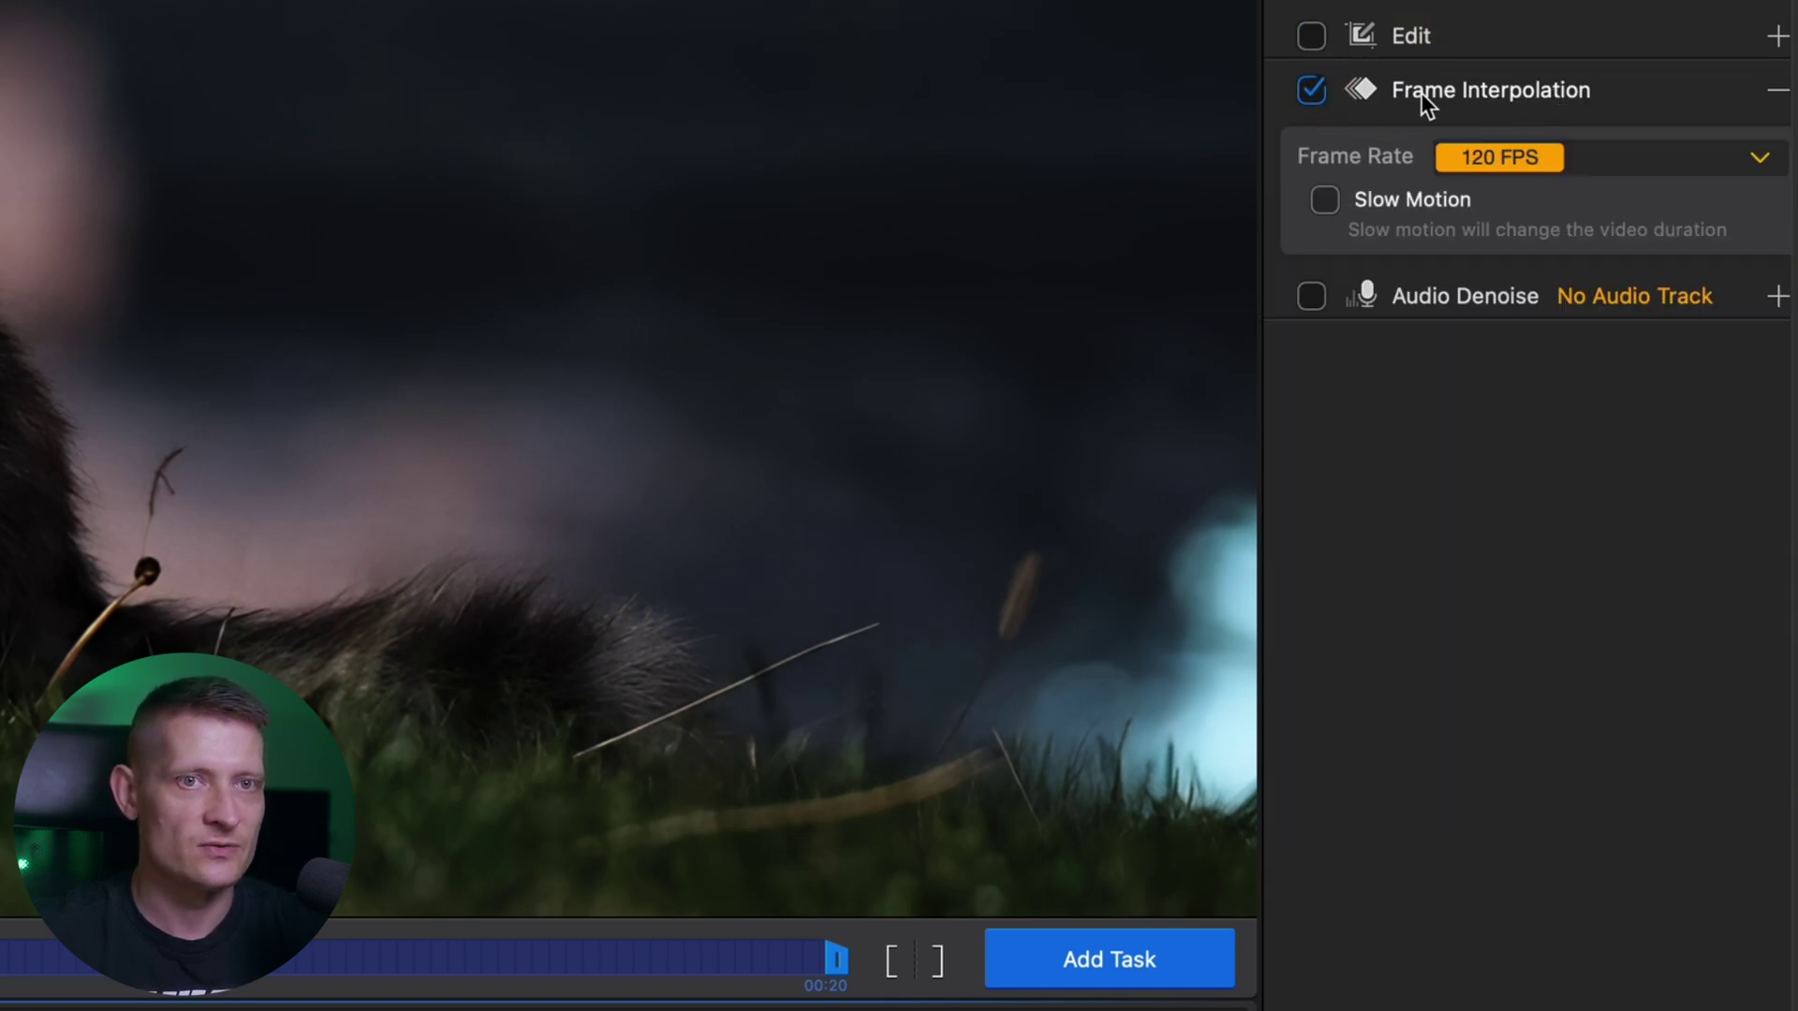
{"action": "left_click", "coordinate": [1312, 90]}
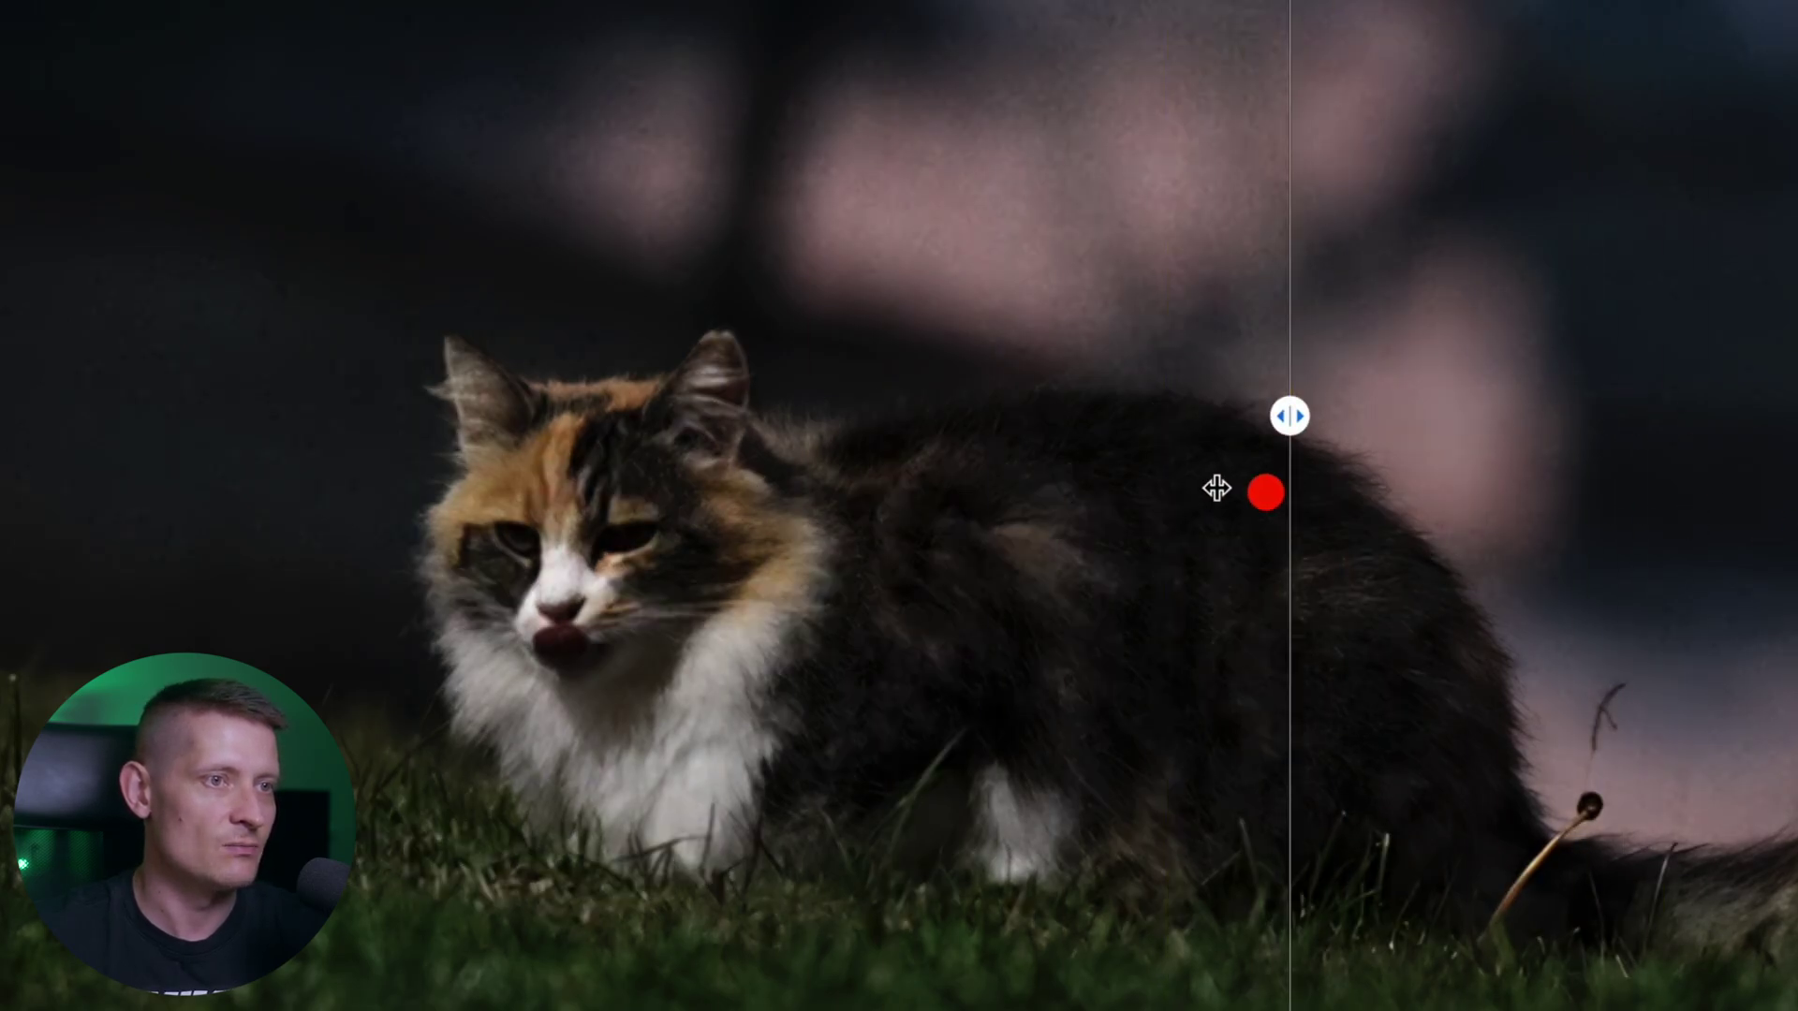
- Expand the export settings and keep mp4 as the output format
{"action": "left_click_drag", "start_coordinate": [1289, 416], "coordinate": [370, 416]}
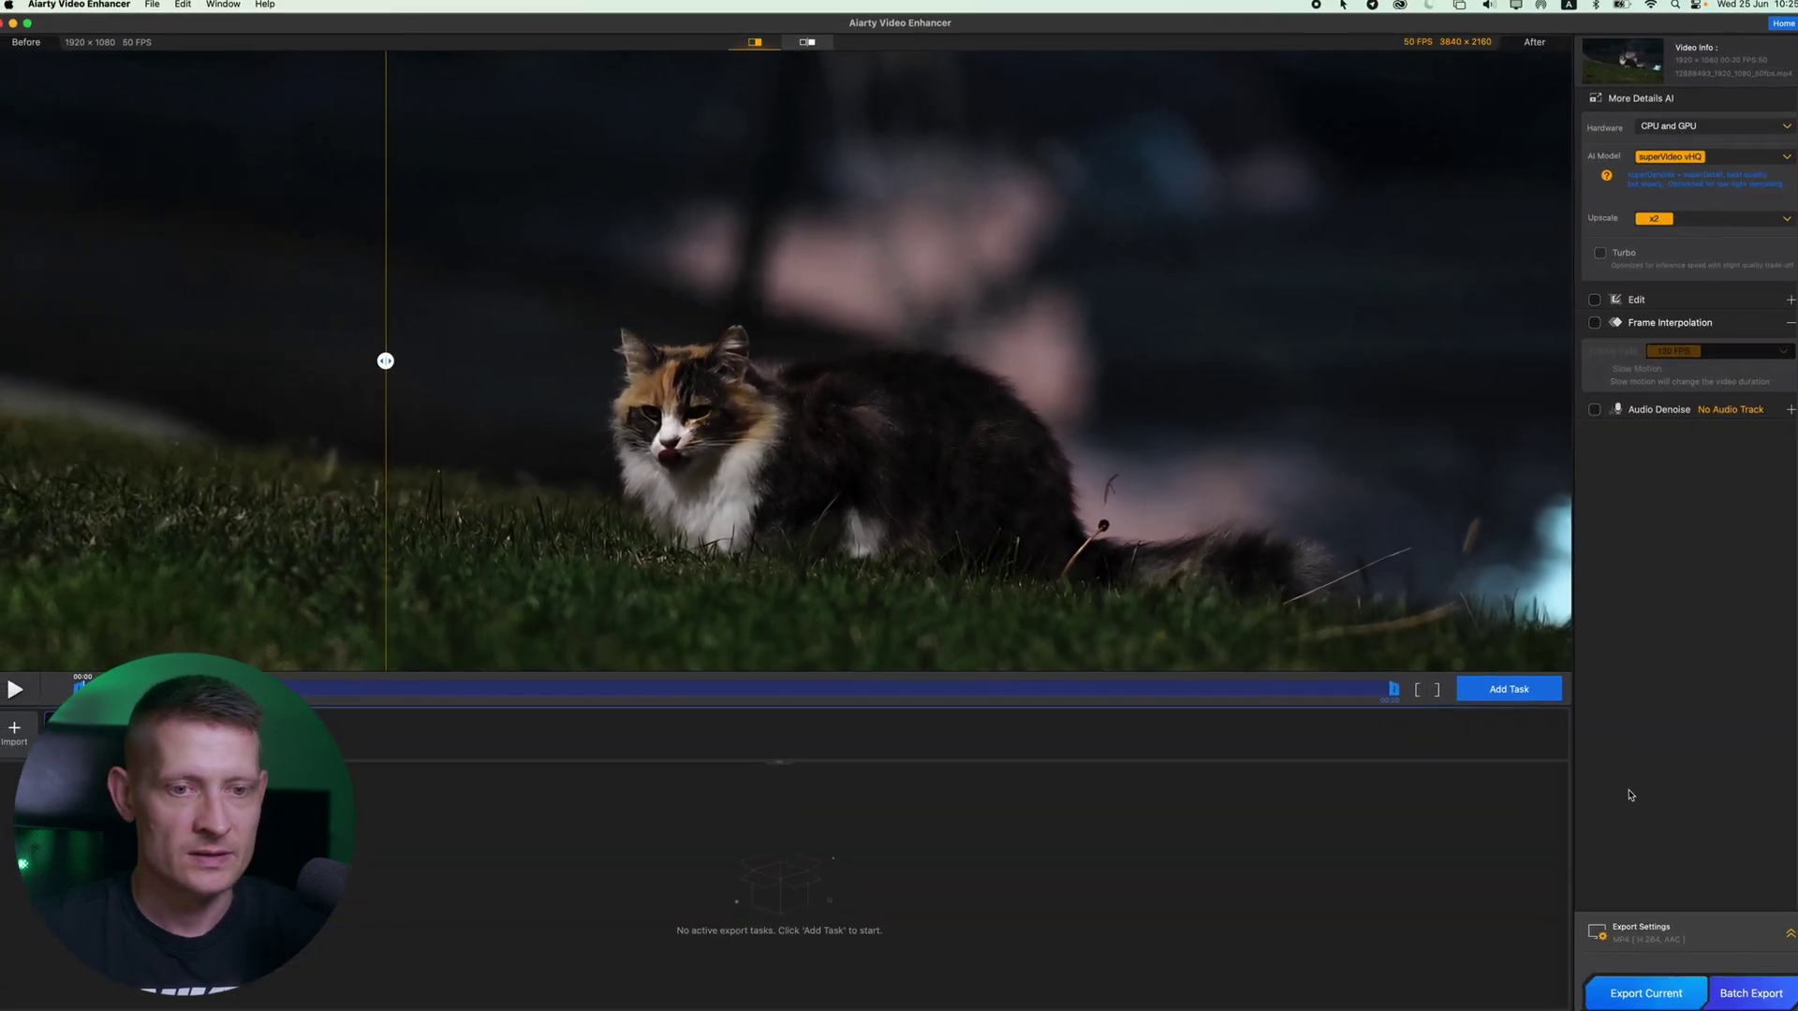
{"action": "left_click", "coordinate": [1655, 927]}
{"action": "left_click", "coordinate": [1343, 401]}
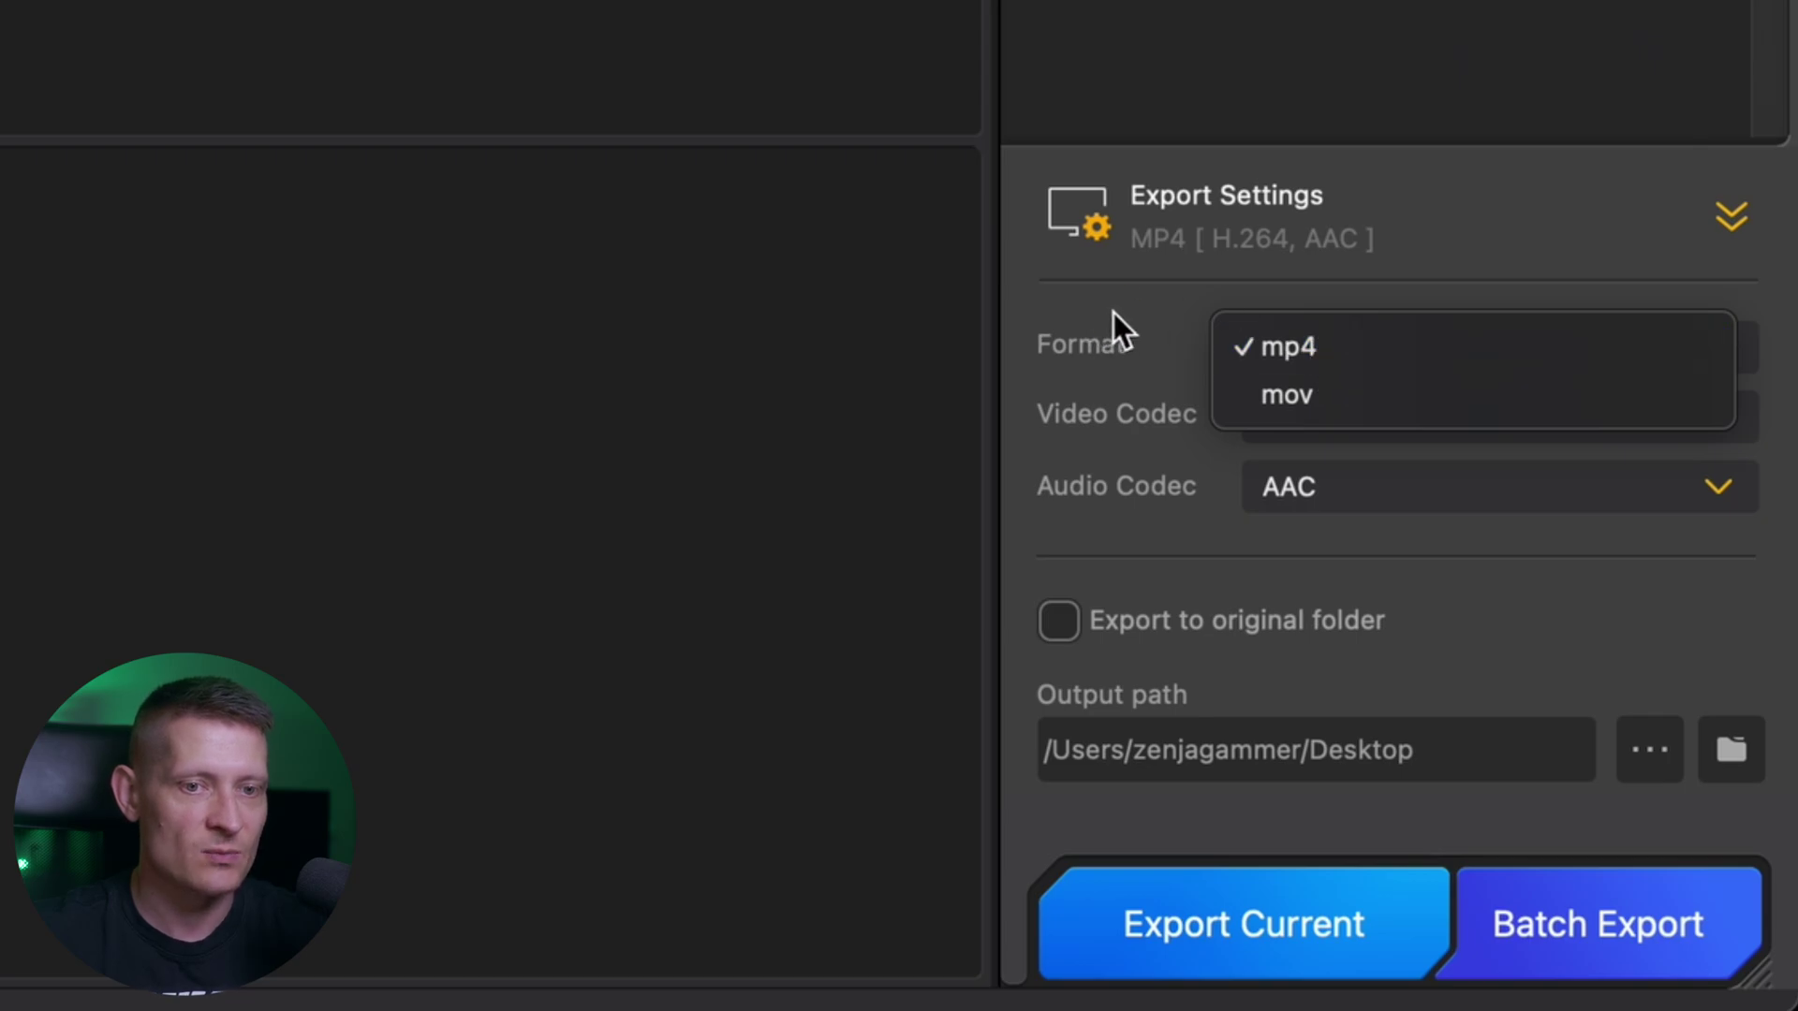
{"action": "left_click", "coordinate": [1114, 312]}
{"action": "left_click", "coordinate": [1293, 341]}
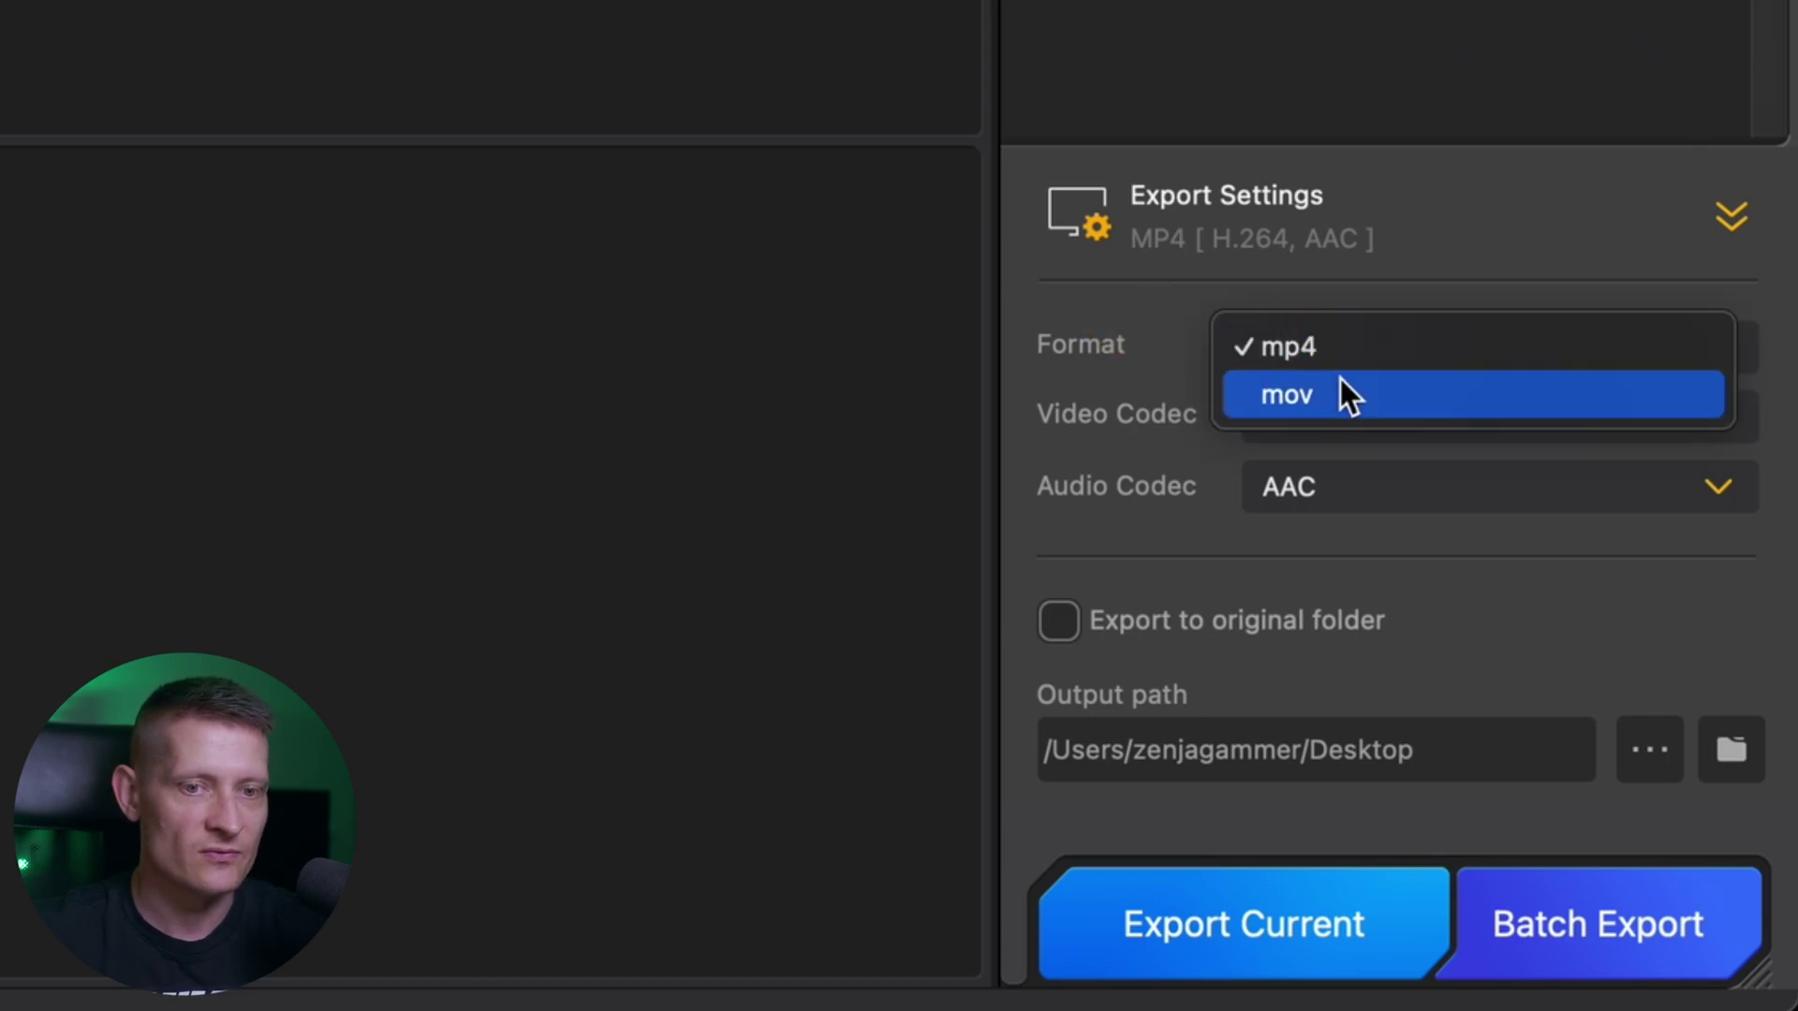
{"action": "left_click", "coordinate": [1151, 339]}
- Keep H.264 as the video codec and AAC as the audio codec
{"action": "left_click", "coordinate": [1383, 422]}
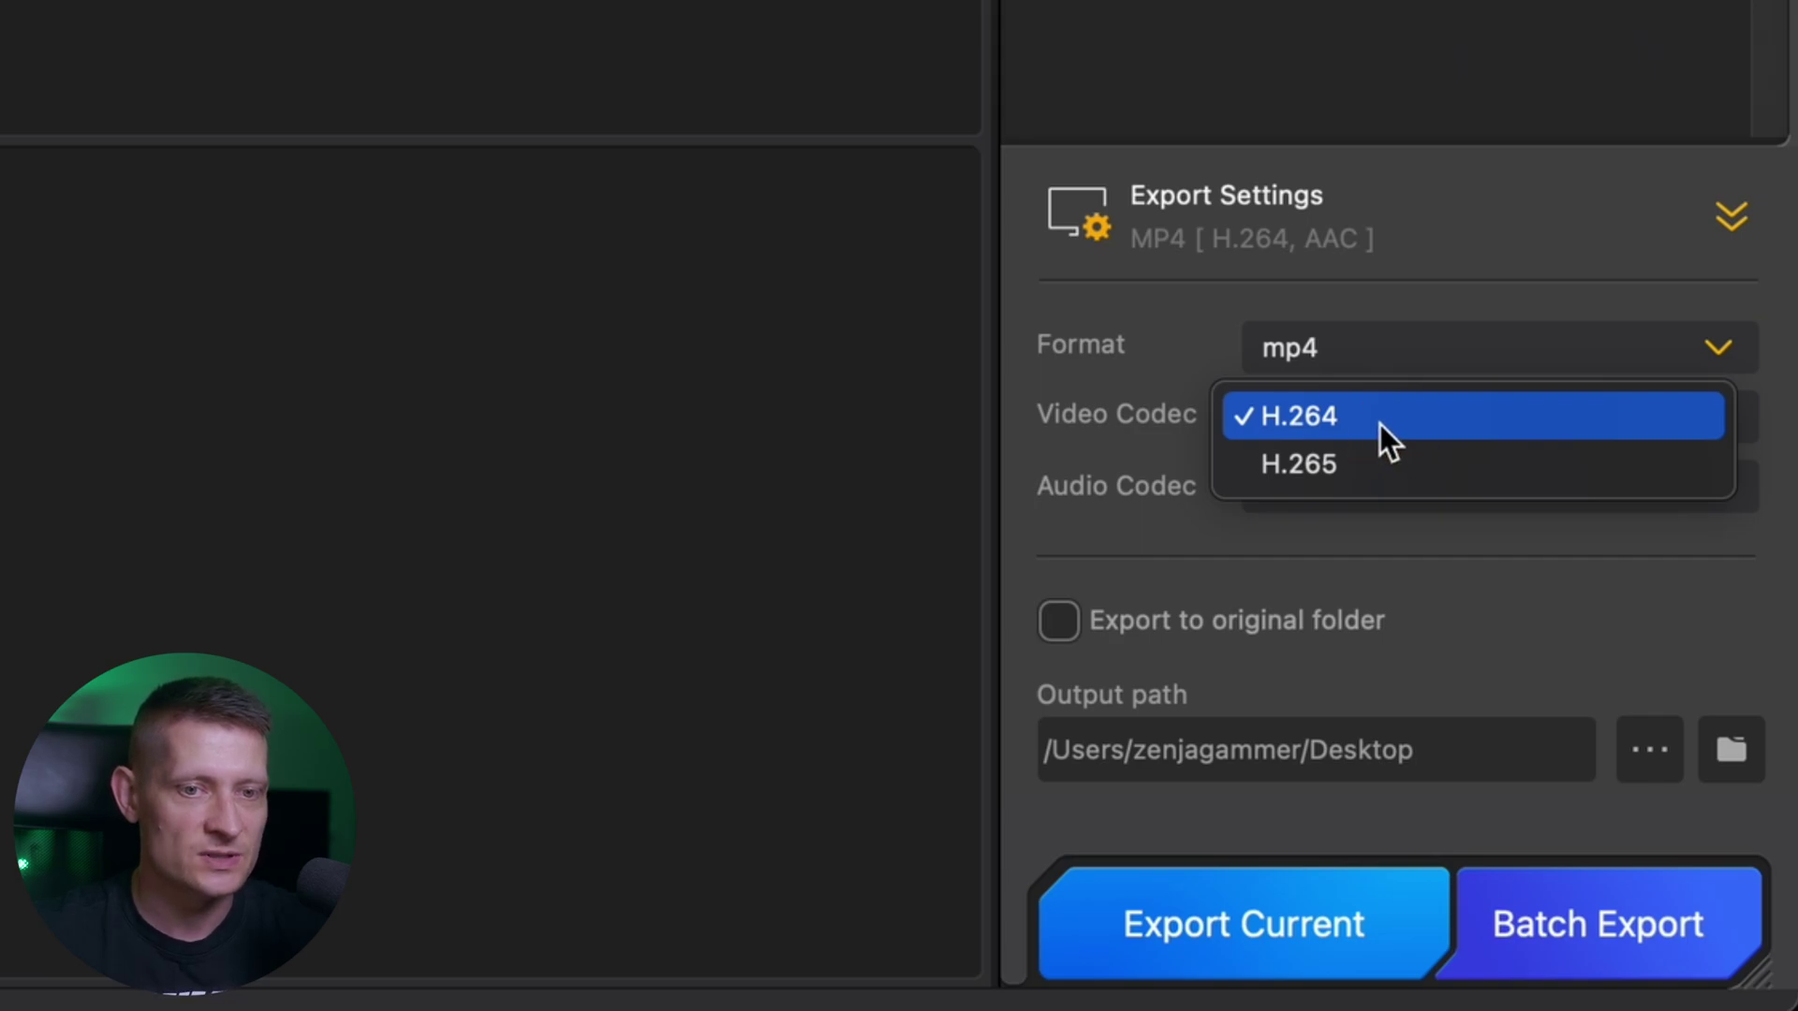
{"action": "left_click", "coordinate": [1130, 423]}
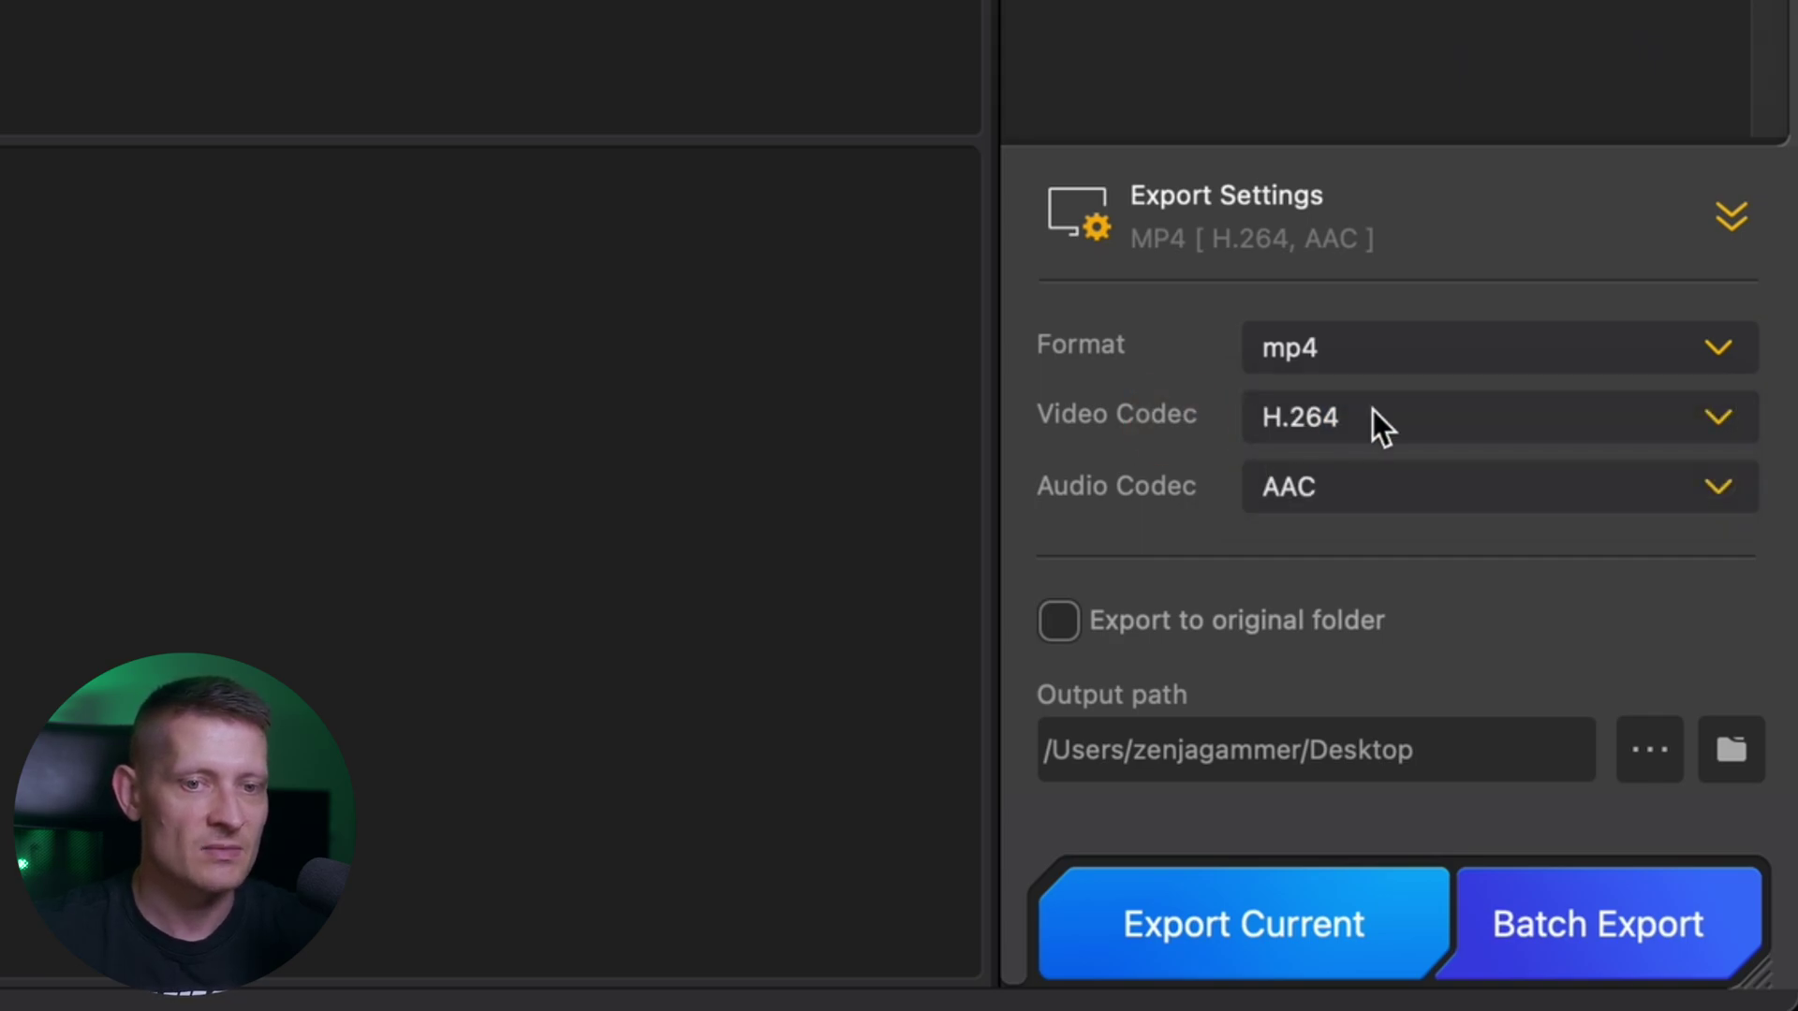
{"action": "left_click", "coordinate": [1336, 486]}
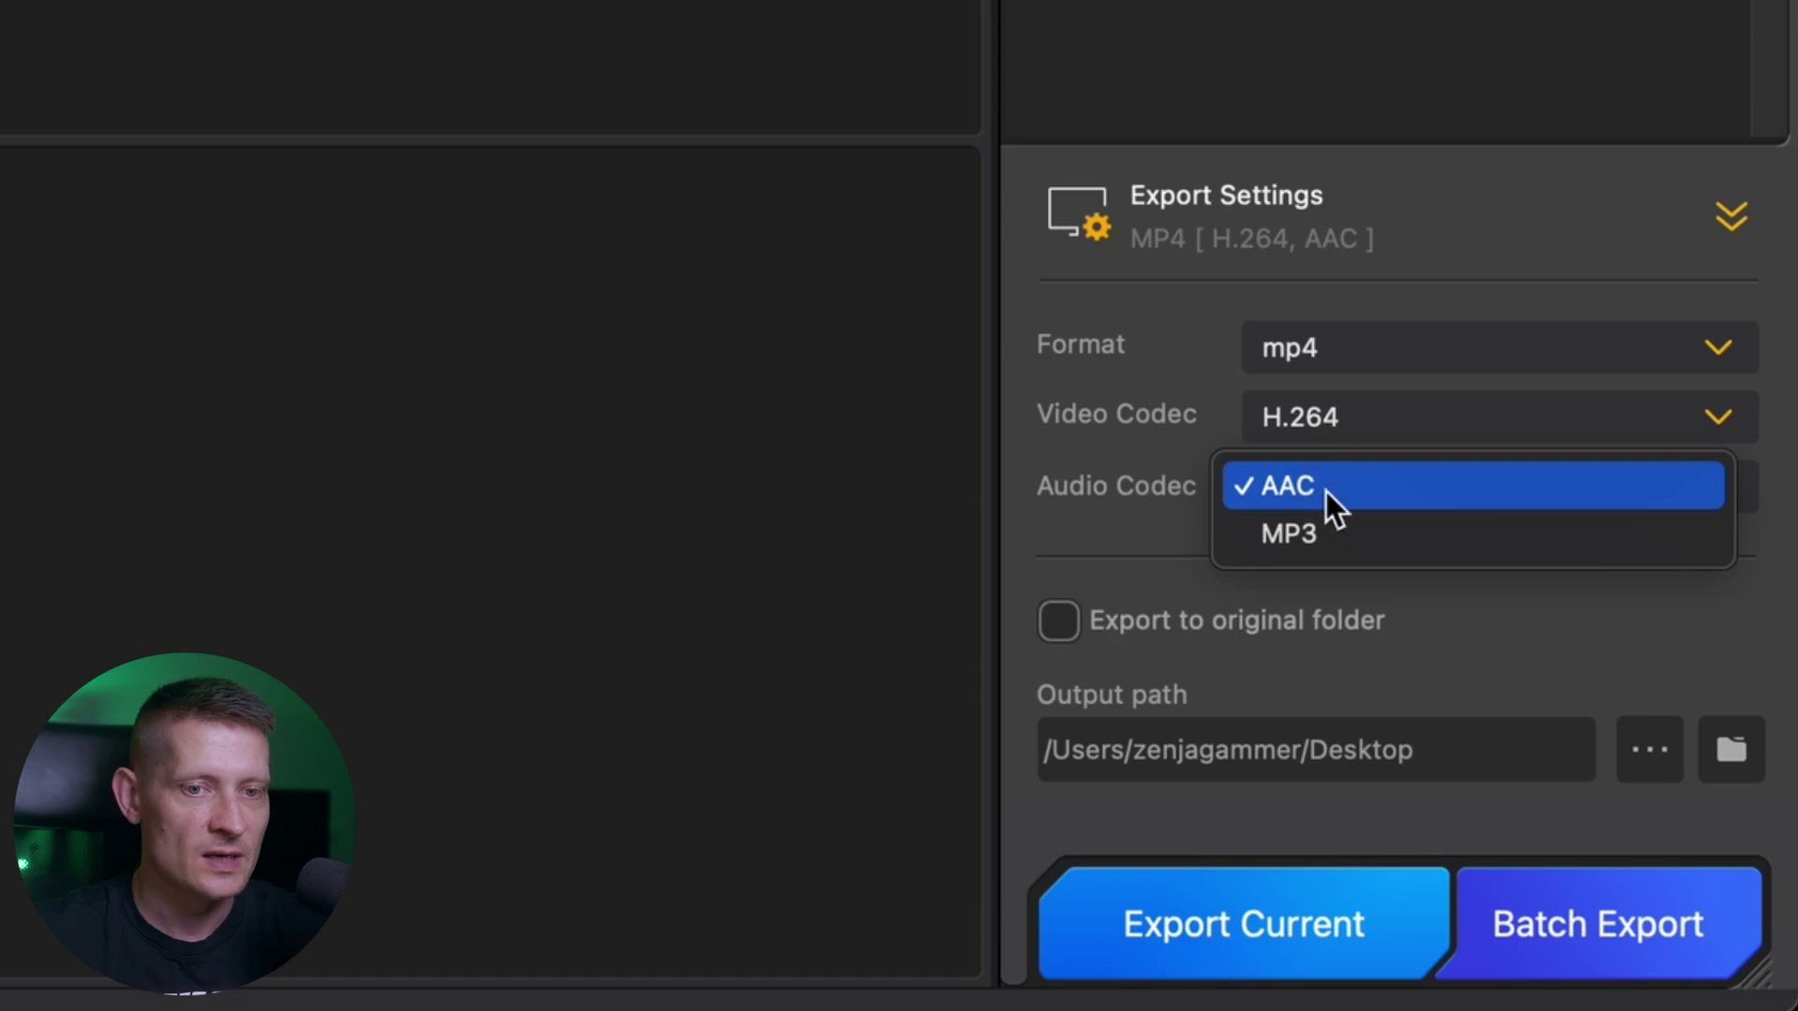
{"action": "left_click", "coordinate": [1157, 416]}
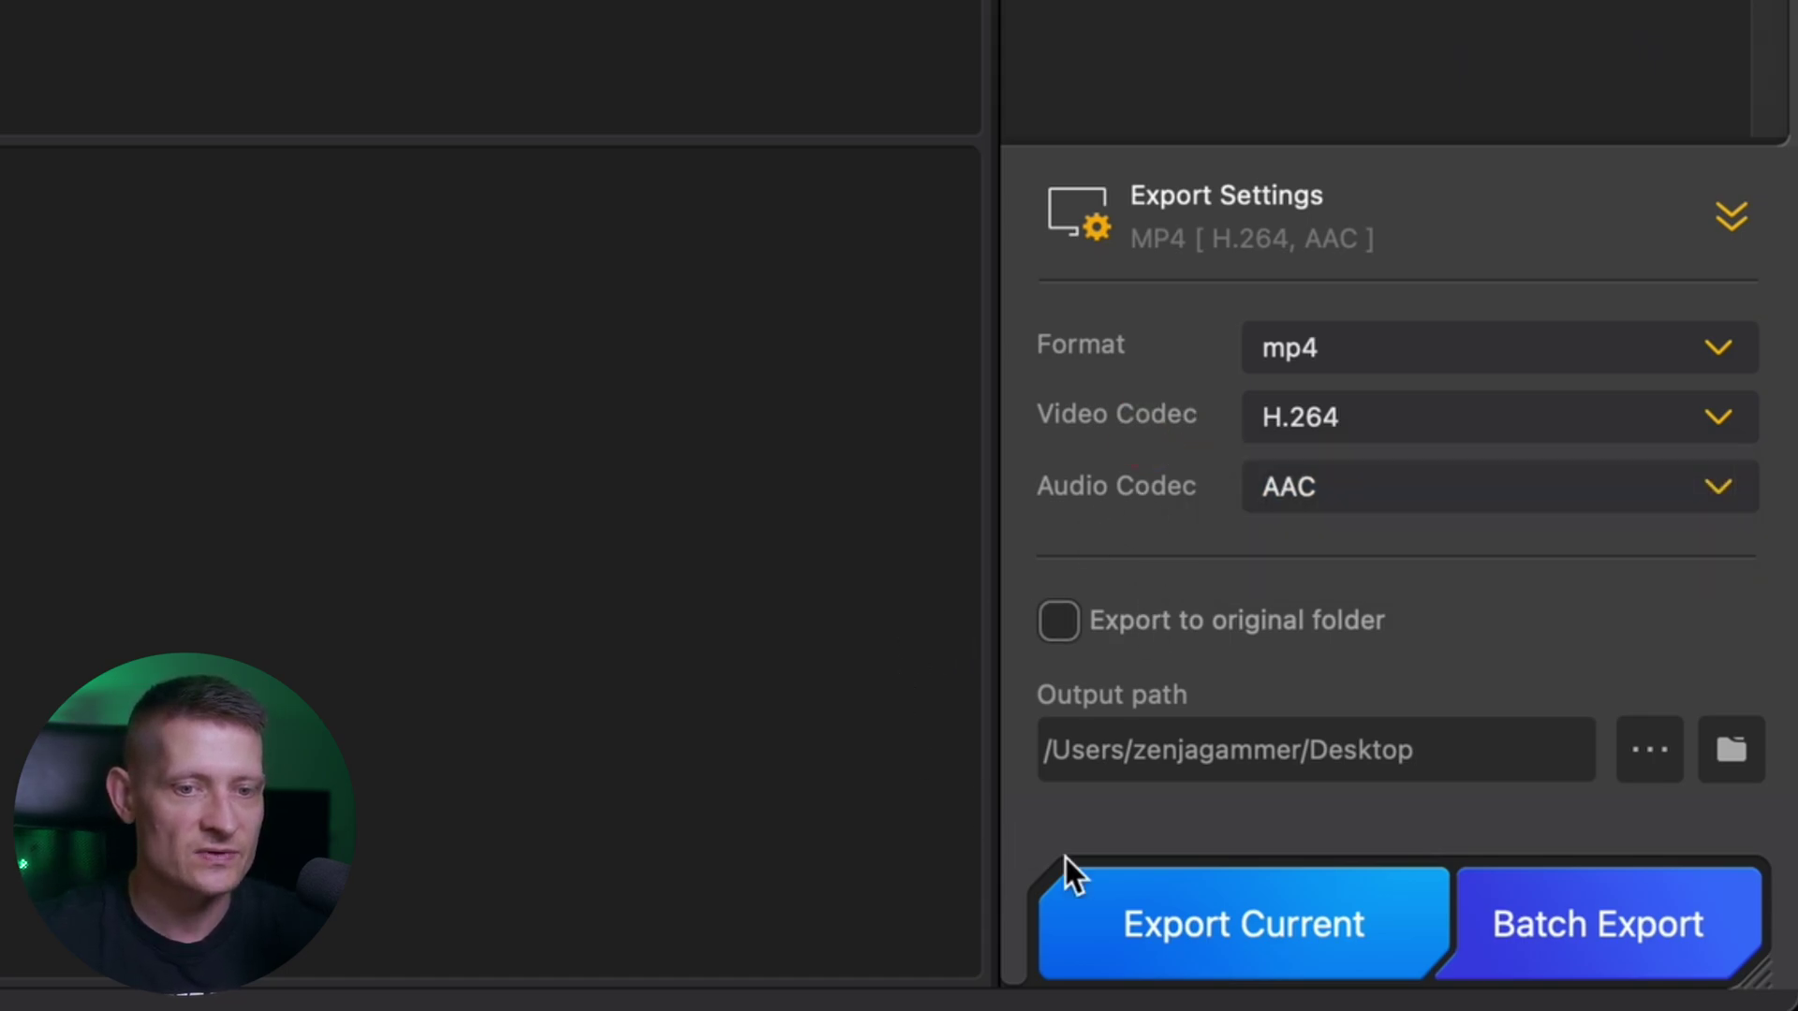
- Start the Export Current task for the 3840×2160 MP4 cat video
{"action": "left_click", "coordinate": [1359, 931]}
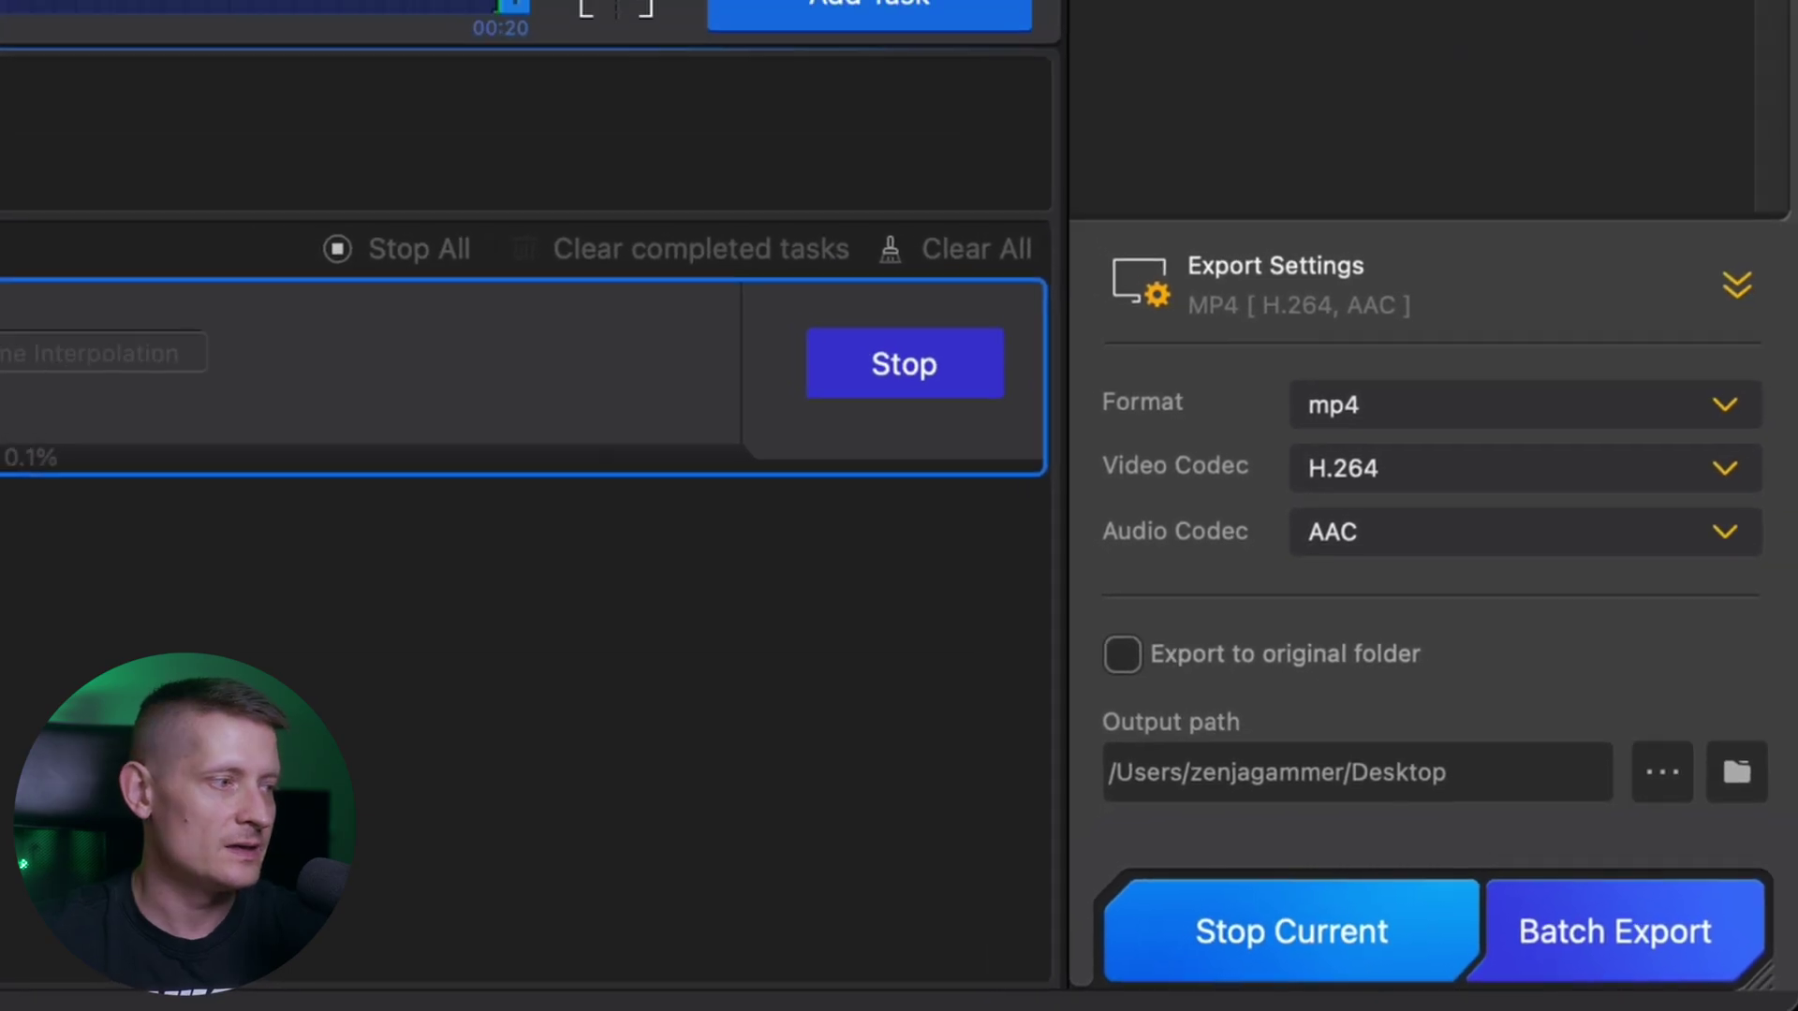